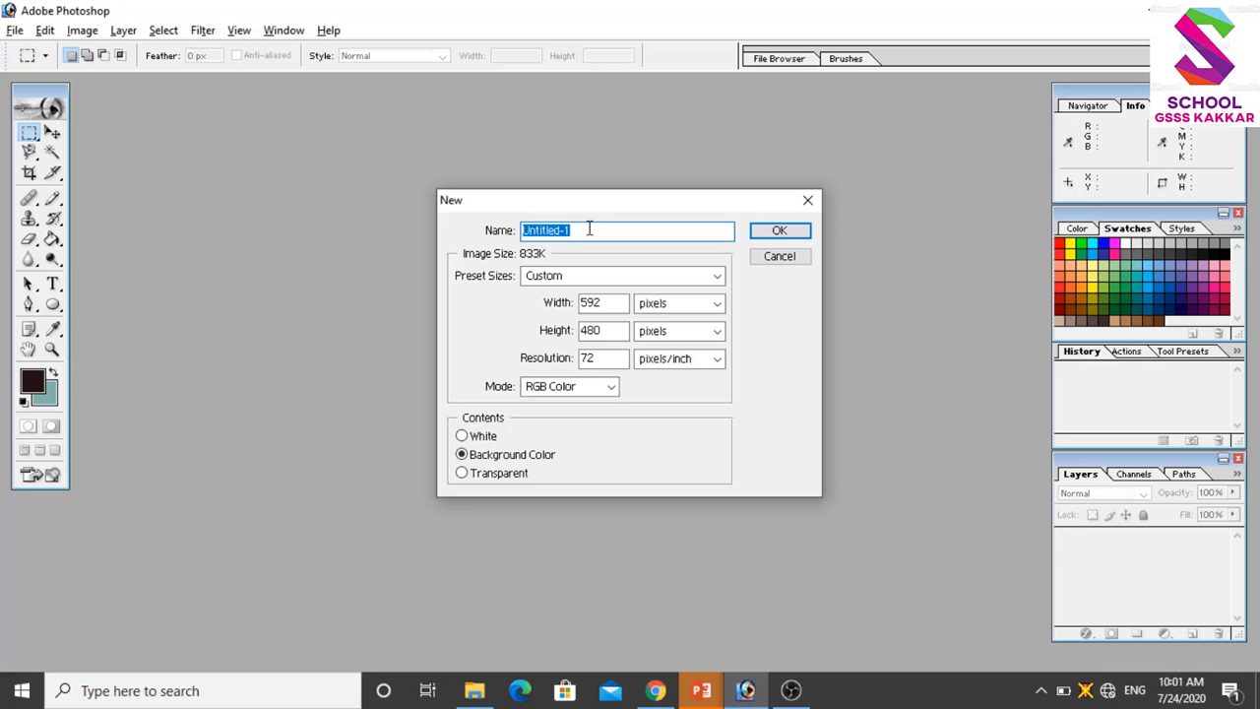
Create a new document named Pic with the 4 x 6 preset size, keeping RGB Color mode and background colour contents.
text(Pic)
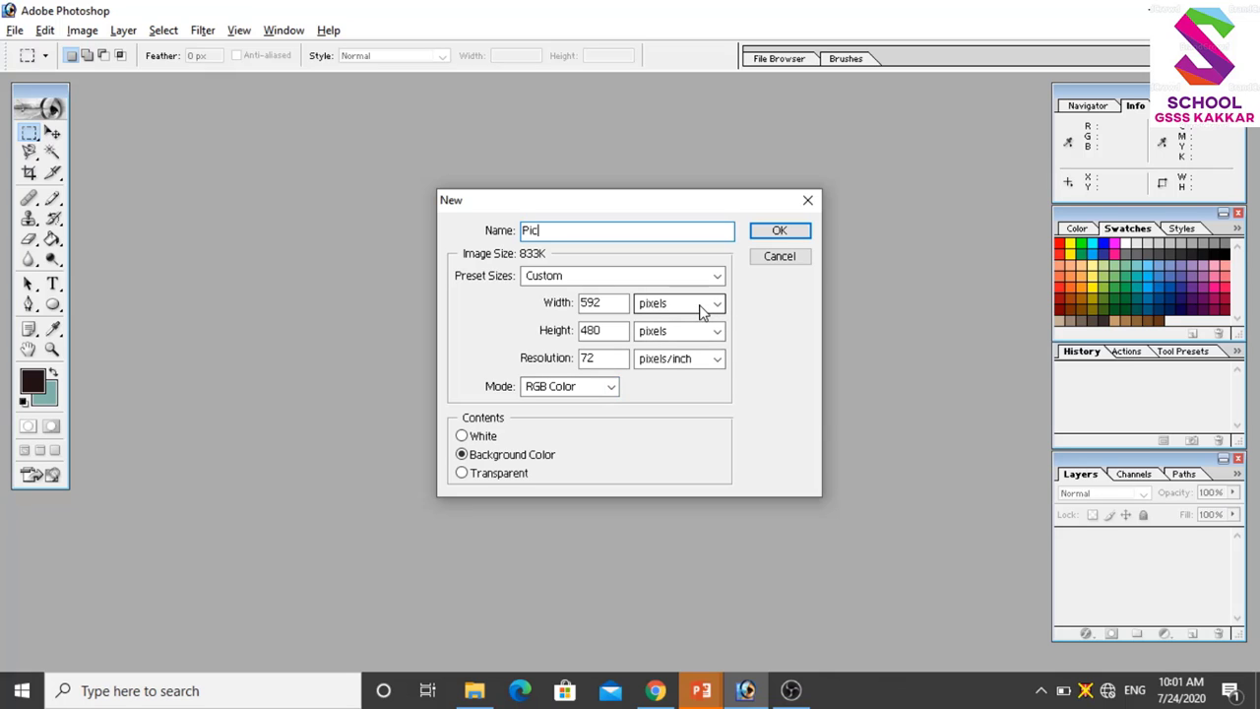
click(663, 282)
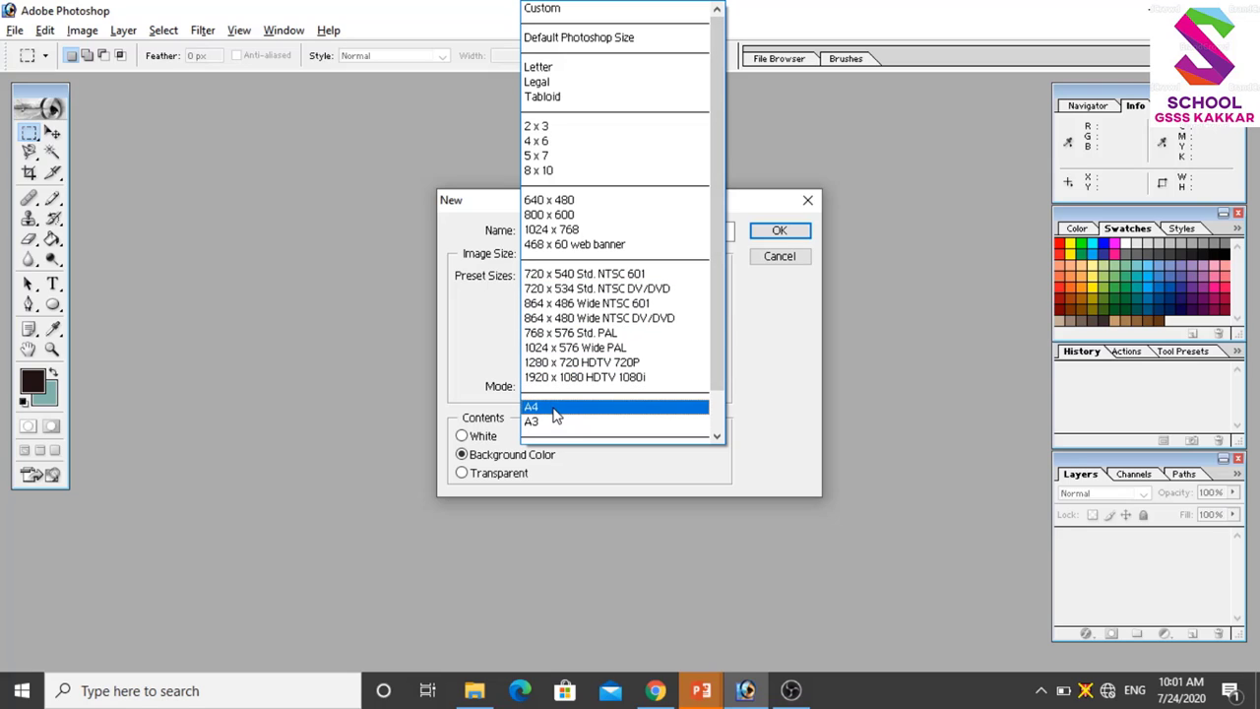
click(544, 143)
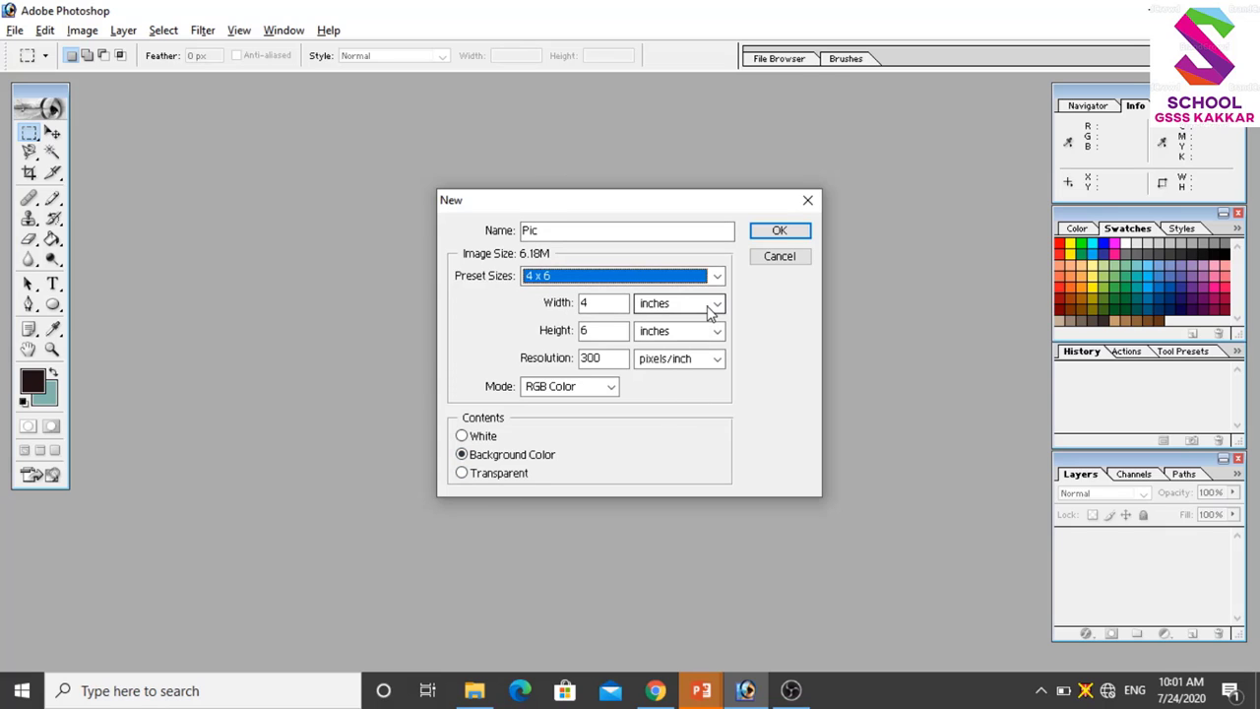
click(780, 231)
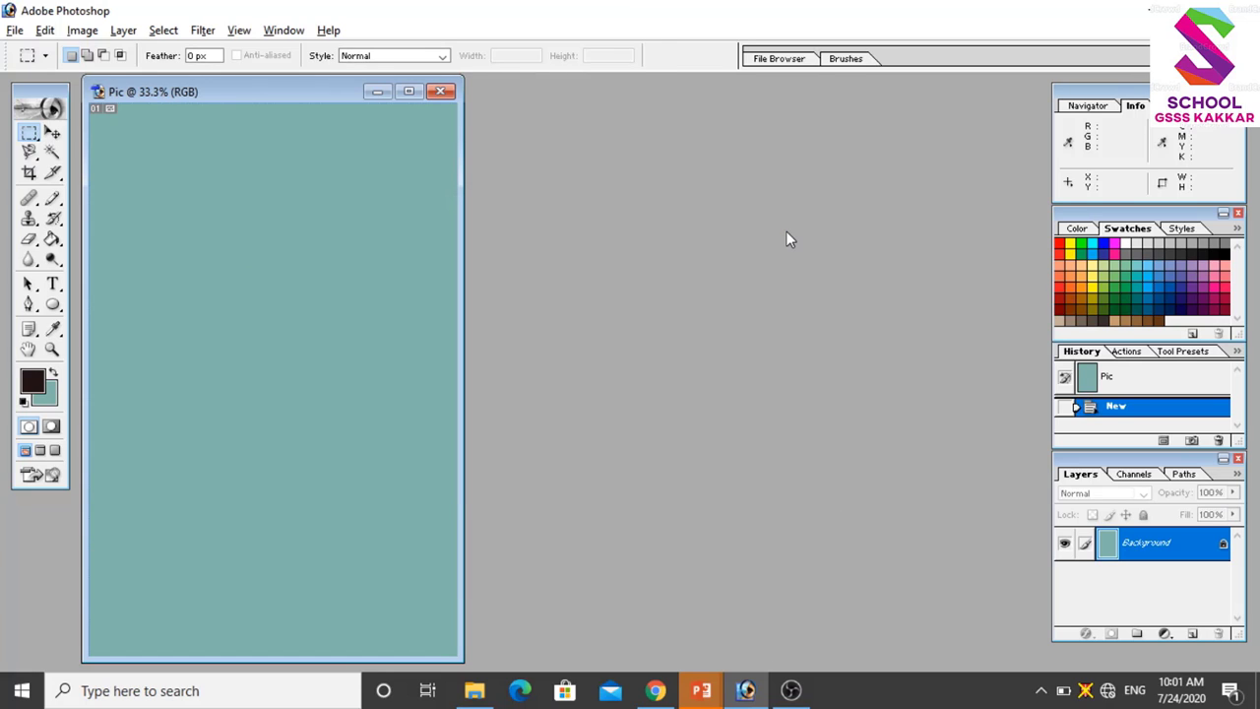
Resize the canvas of the Pic document to 6 inches wide by 4 inches high, accepting the clipping.
drag(333, 89, 404, 93)
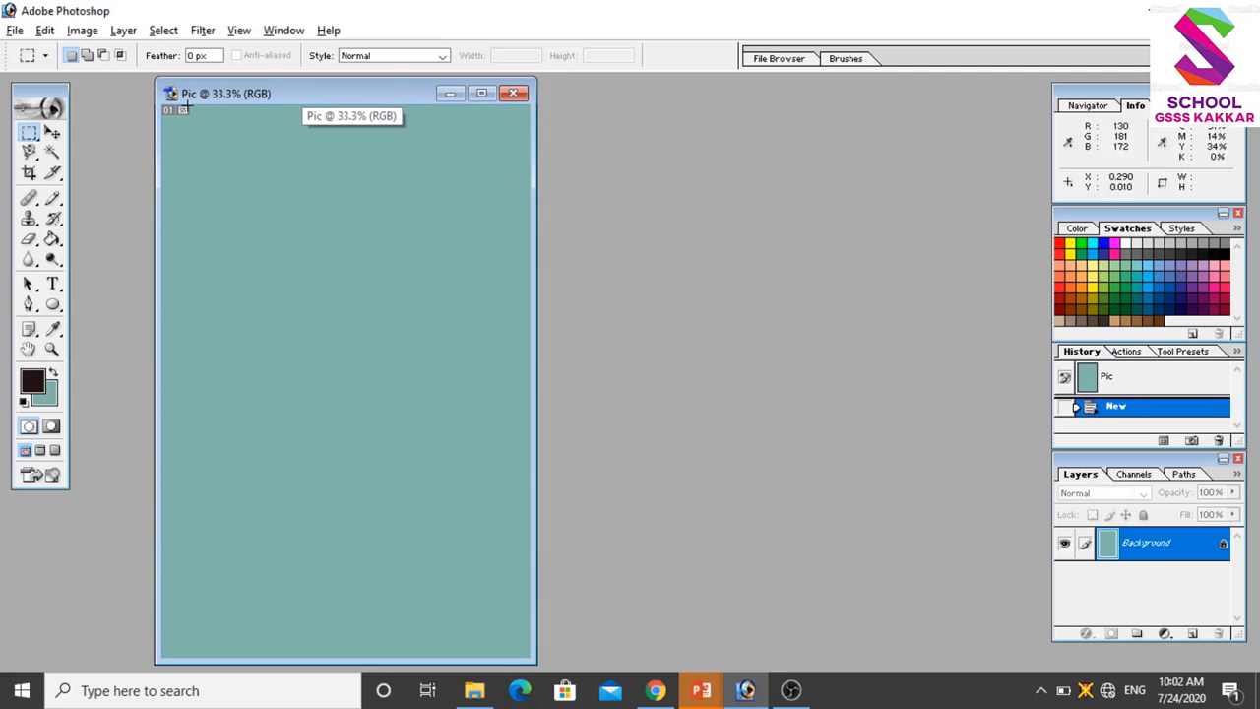
right_click(335, 93)
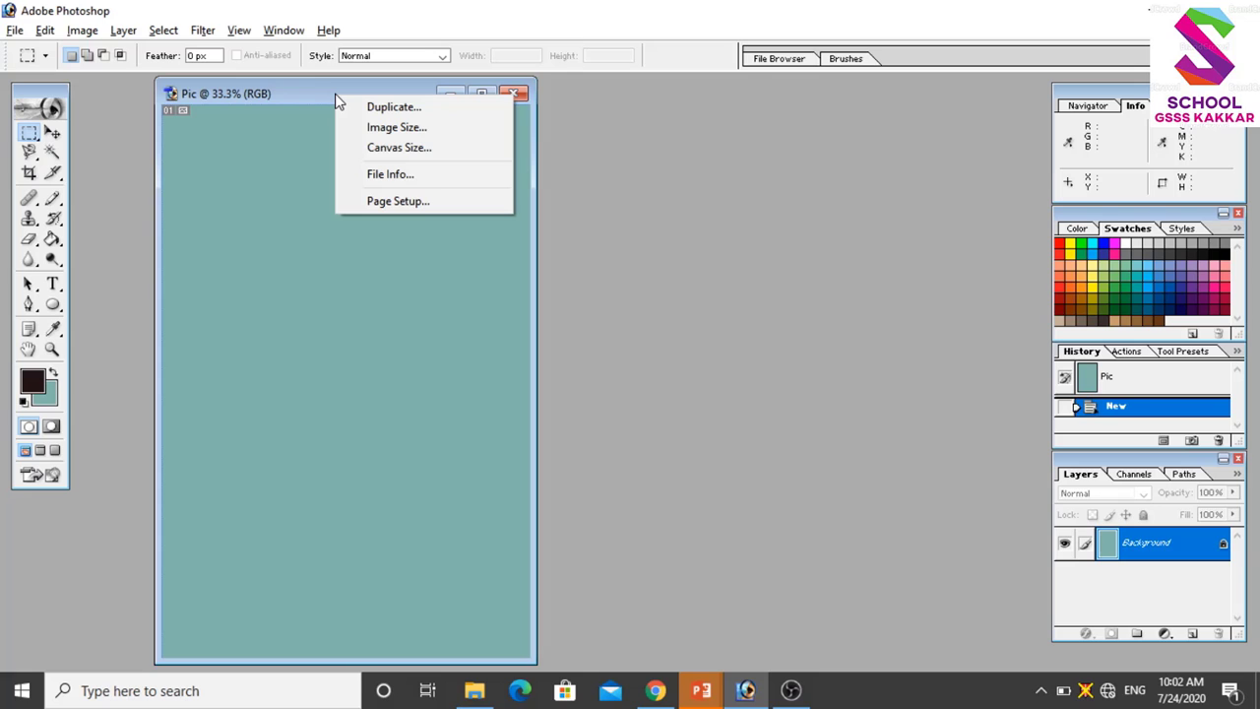
click(399, 148)
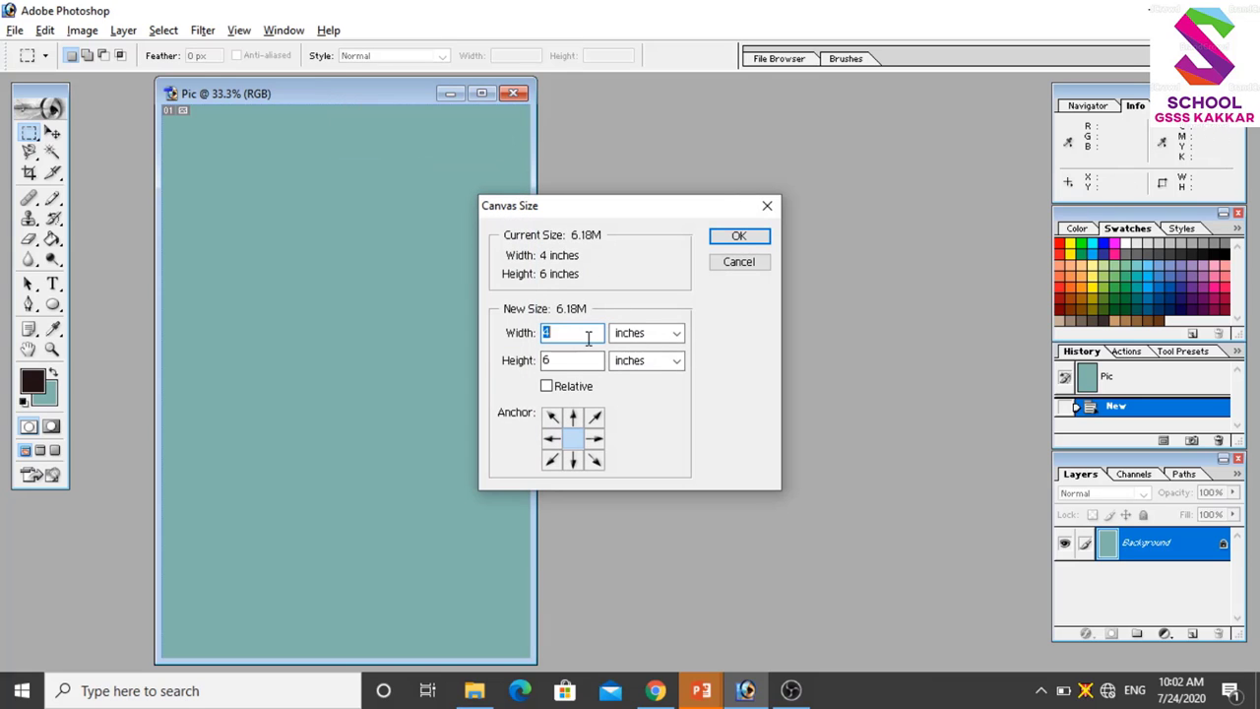
text(6)
double_click(550, 360)
text(4)
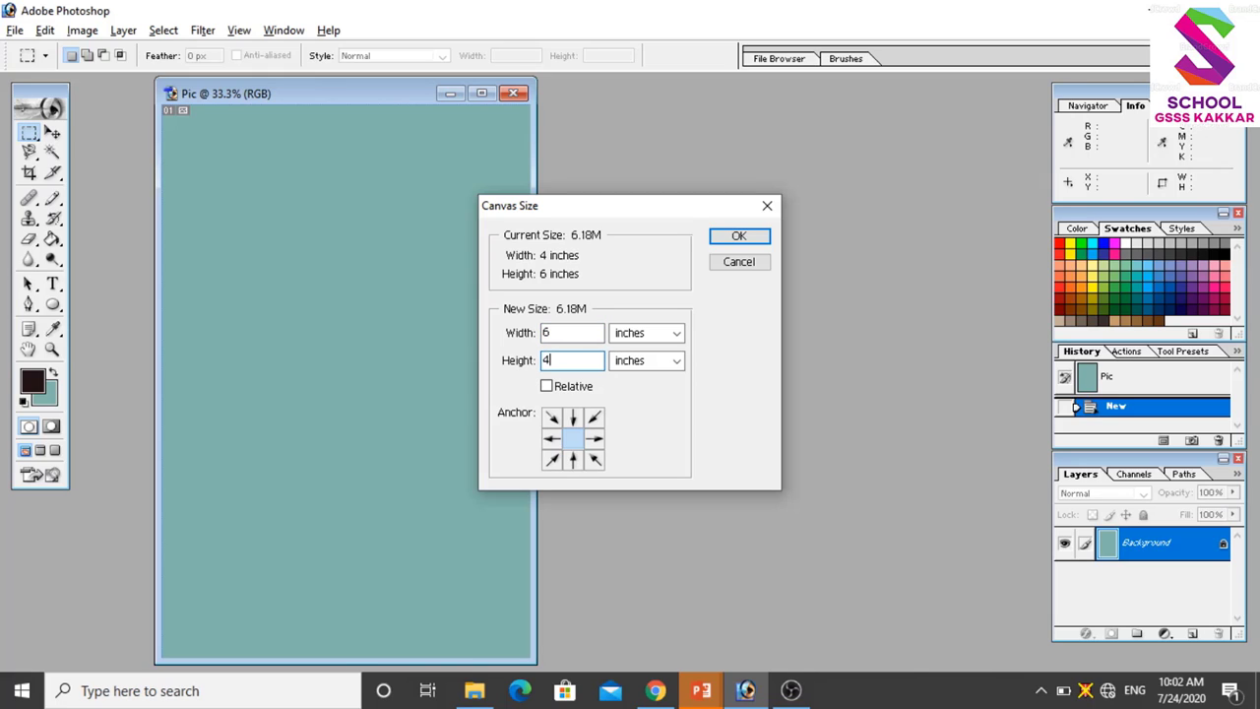
click(730, 239)
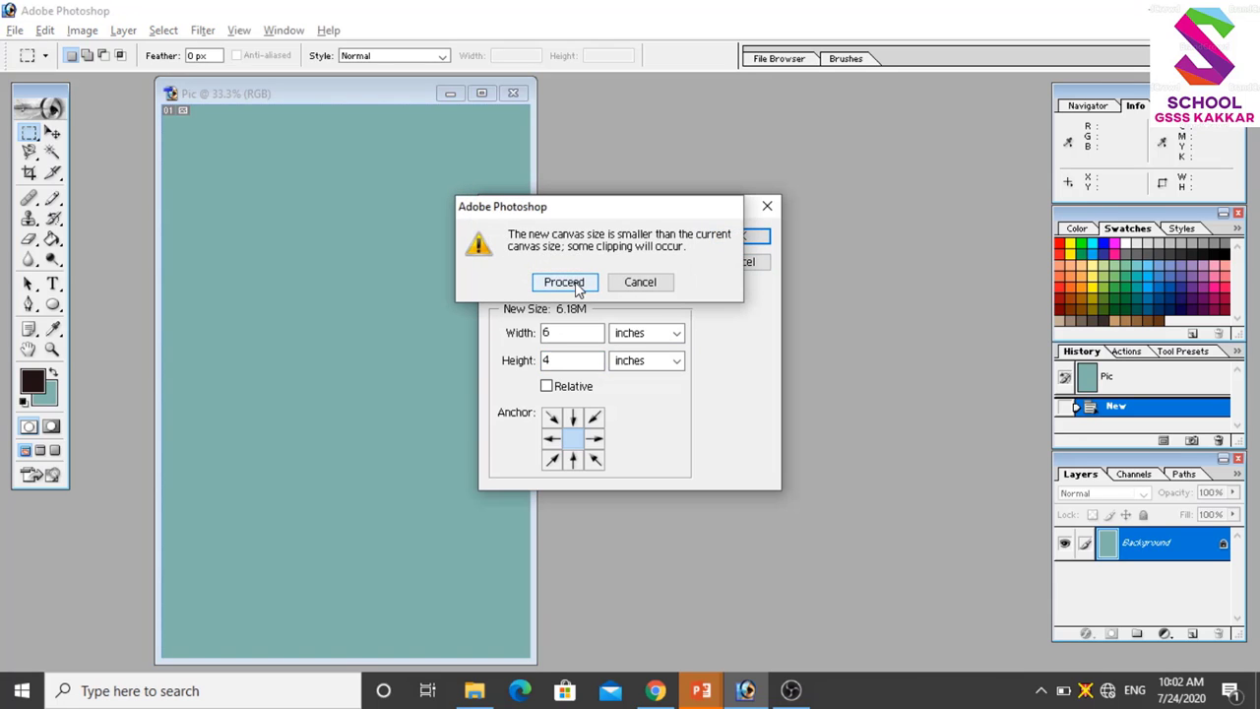
click(574, 282)
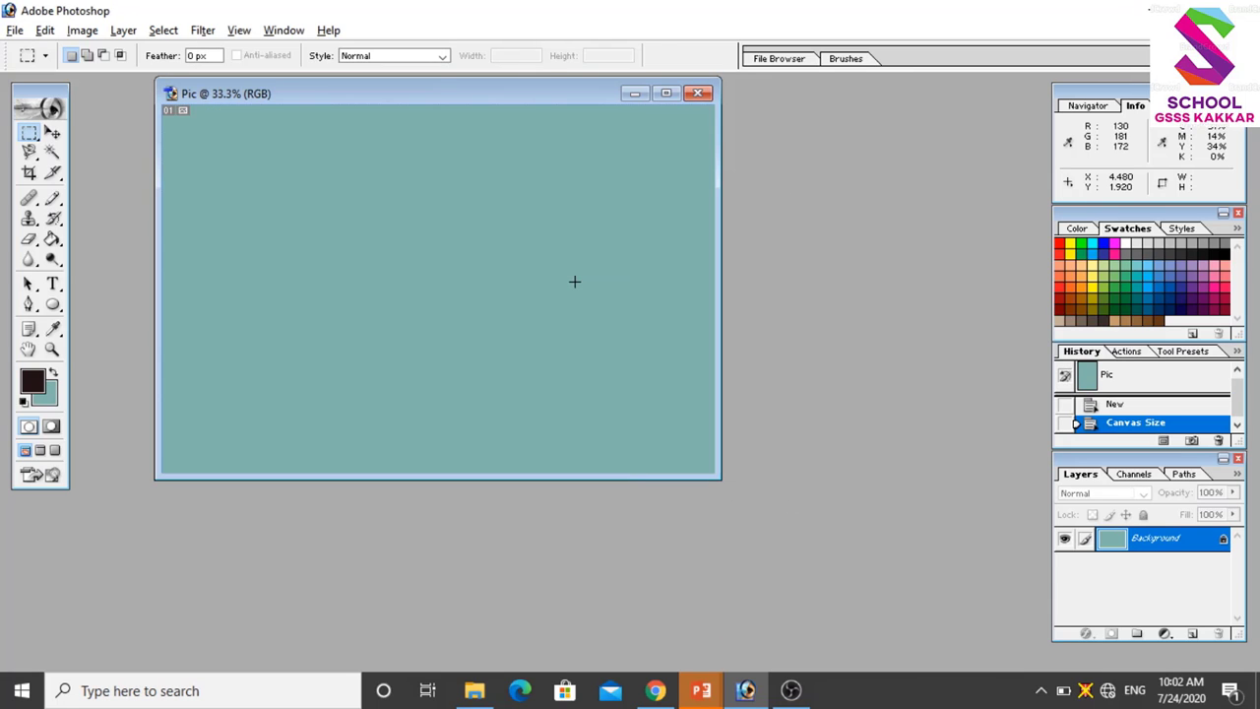
Open the little-girl-white-background-8488437.jpg image and place its window beside the blank document.
click(16, 31)
click(44, 70)
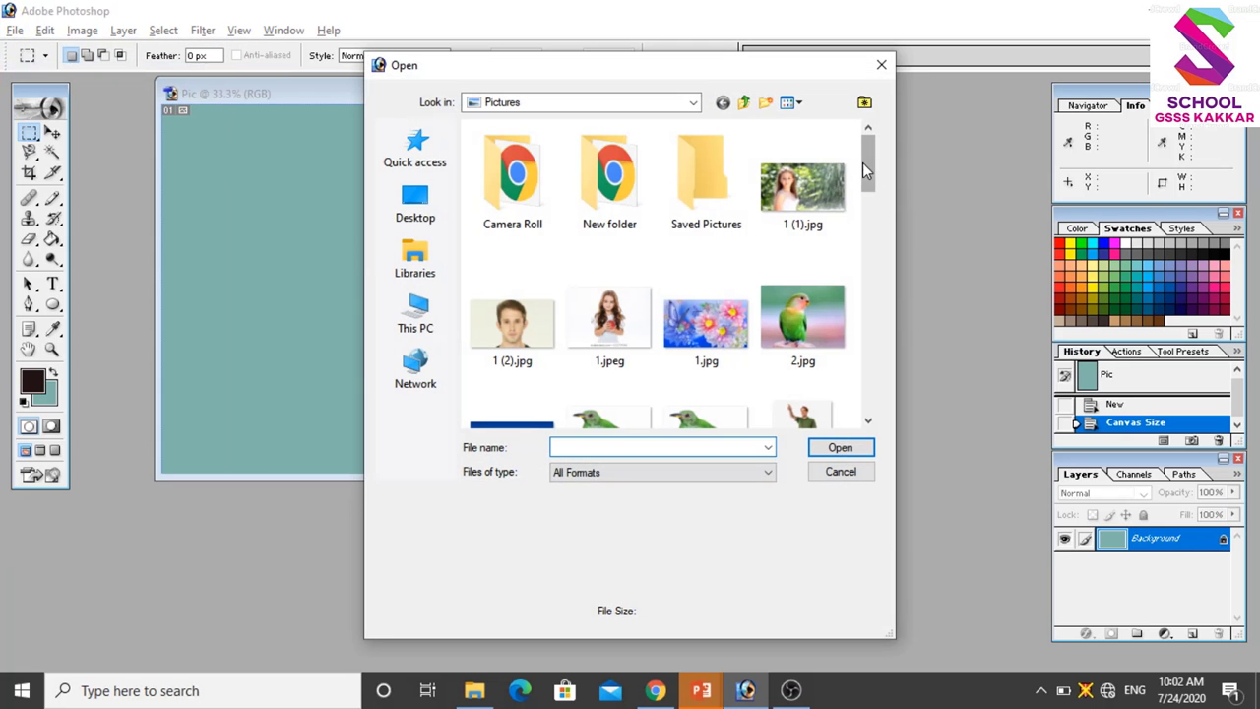
click(627, 301)
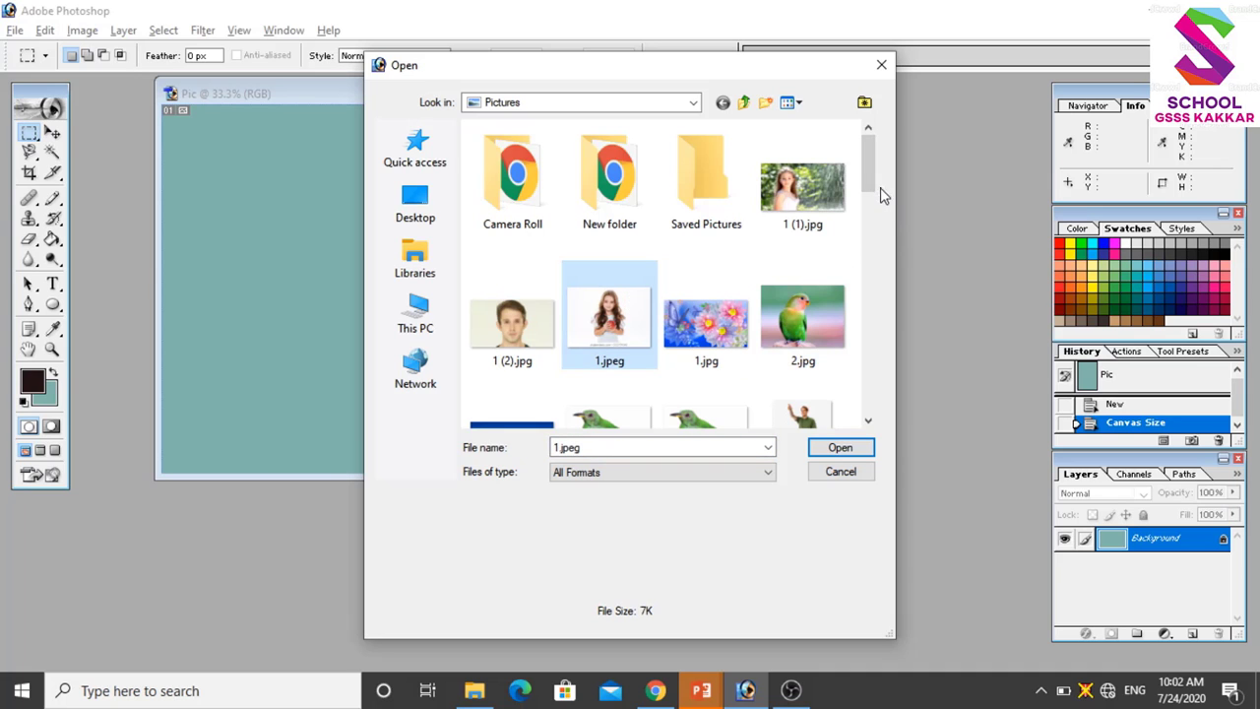
drag(872, 189, 870, 310)
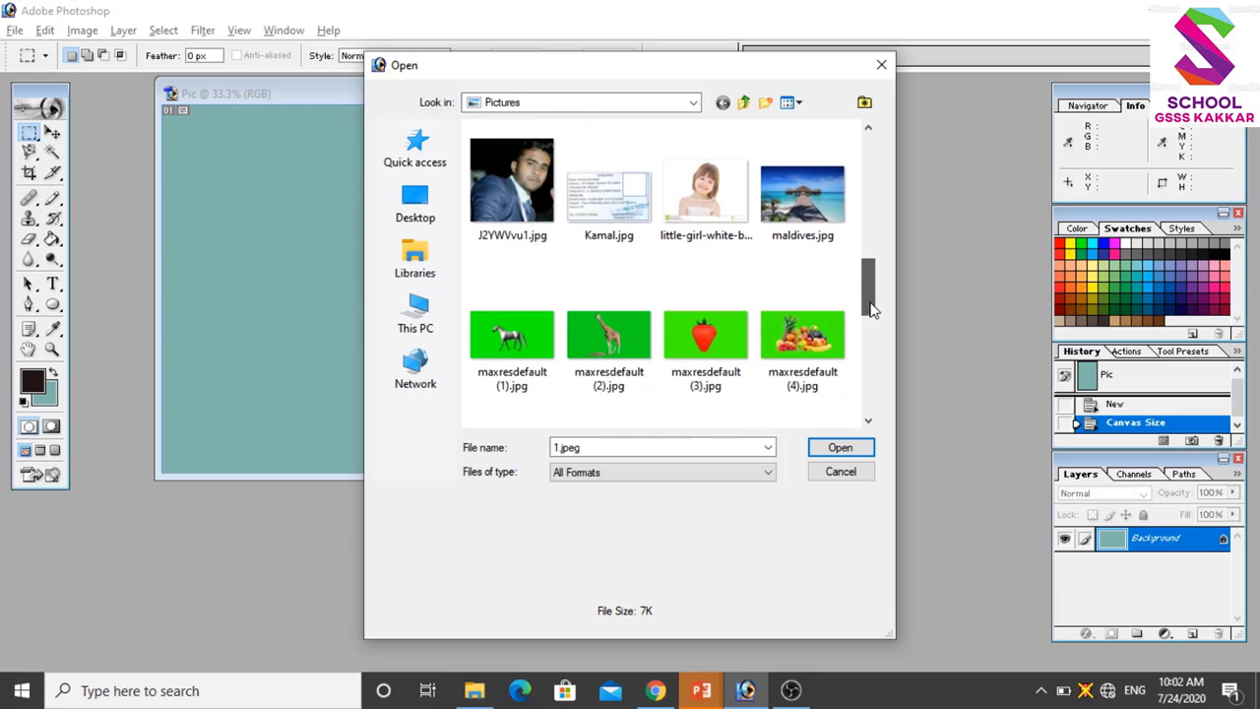
click(701, 250)
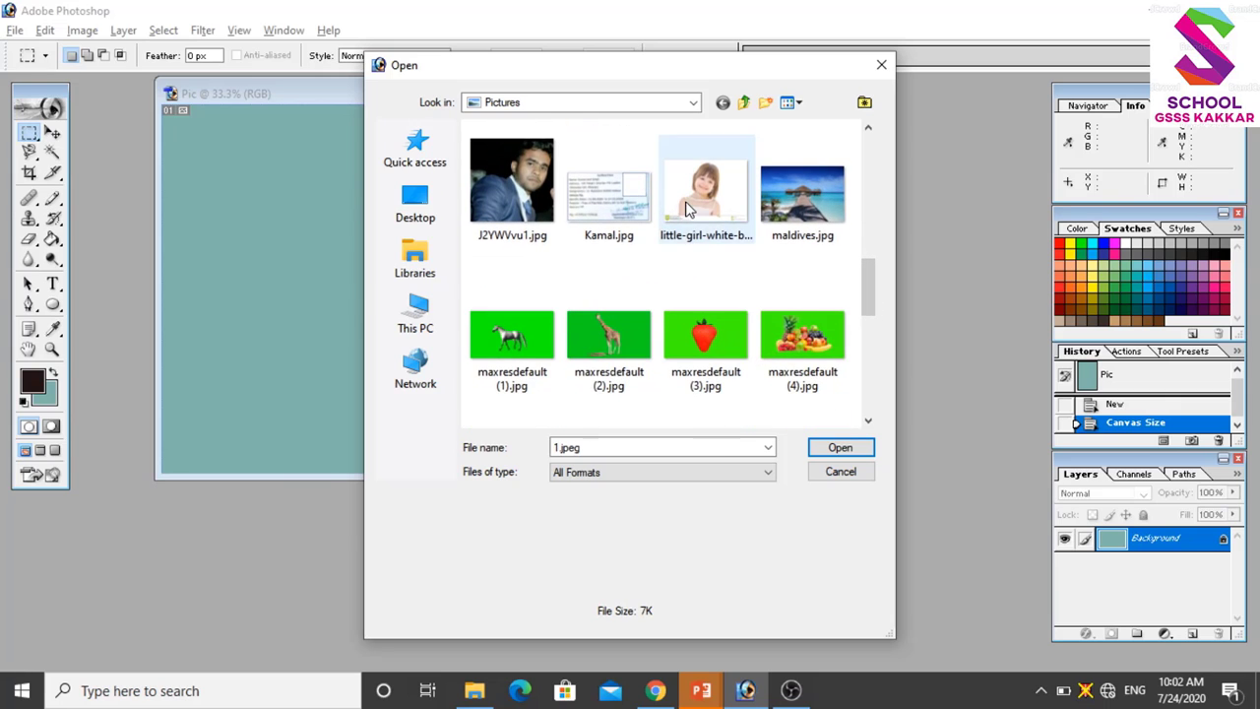
click(830, 447)
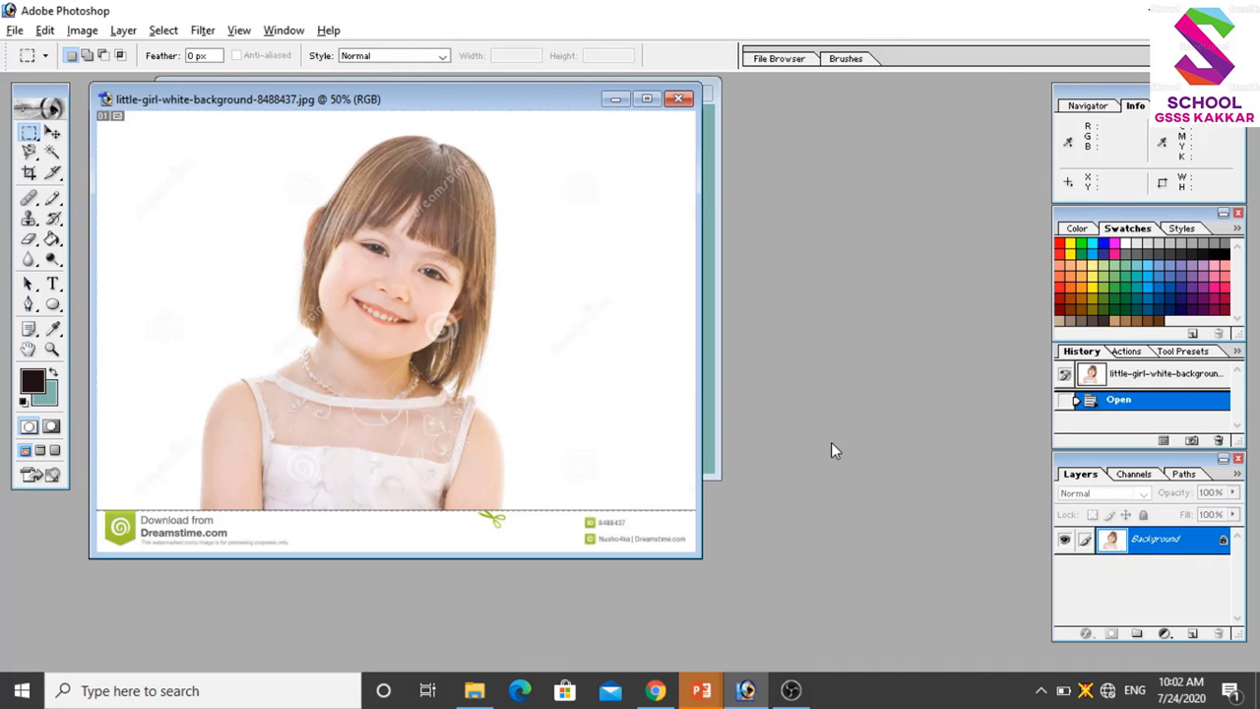
drag(416, 102, 667, 107)
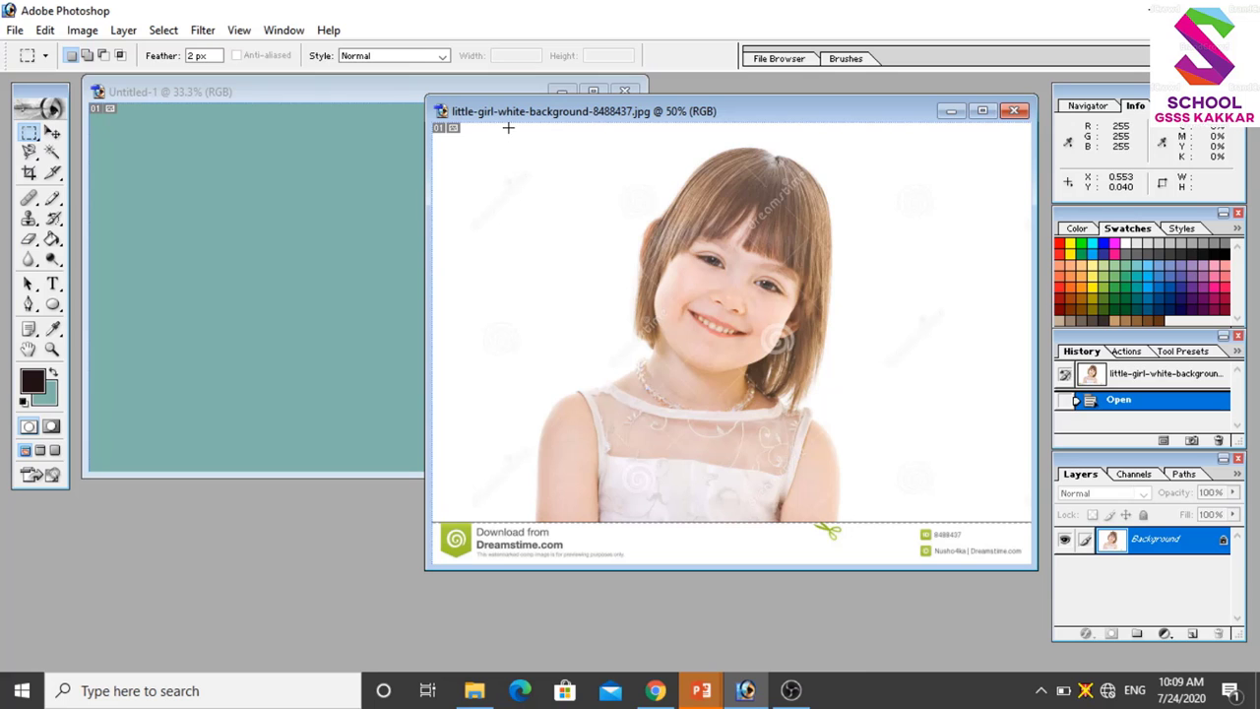
Select the girl's head and shoulders with a rectangular marquee about 2.59 x 2.61 inches and move the selection into the teal document.
drag(508, 127, 936, 513)
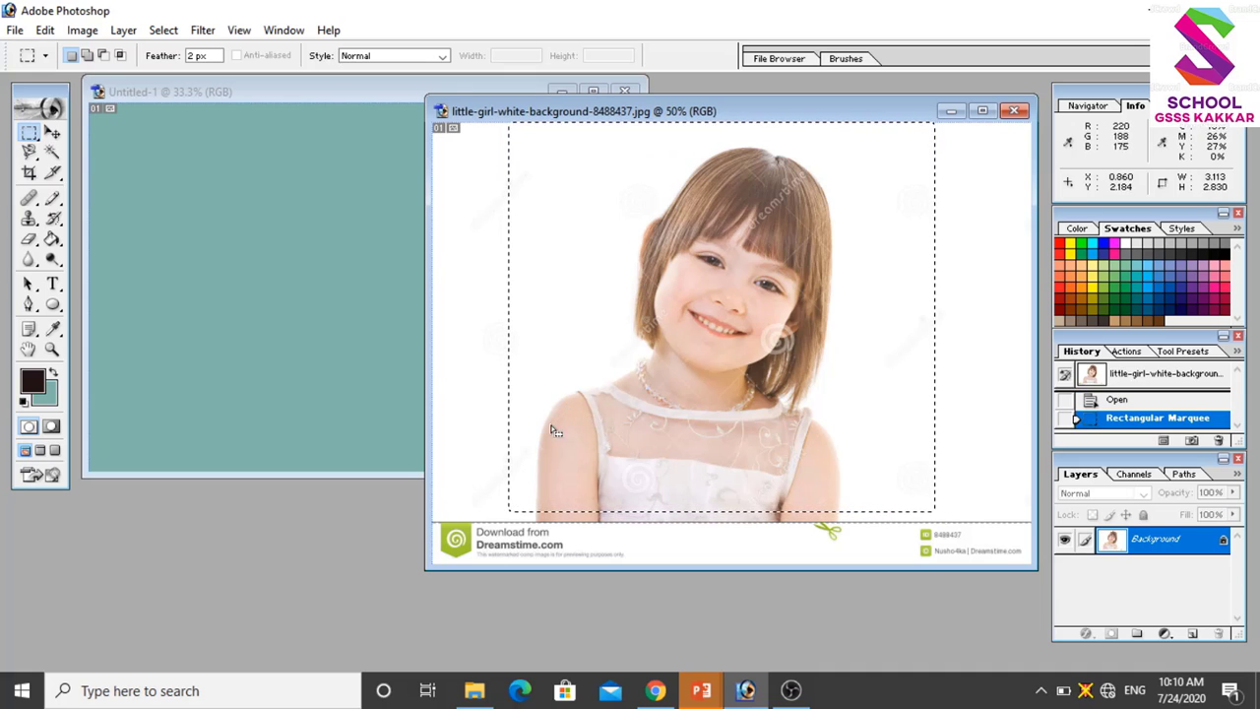
click(527, 159)
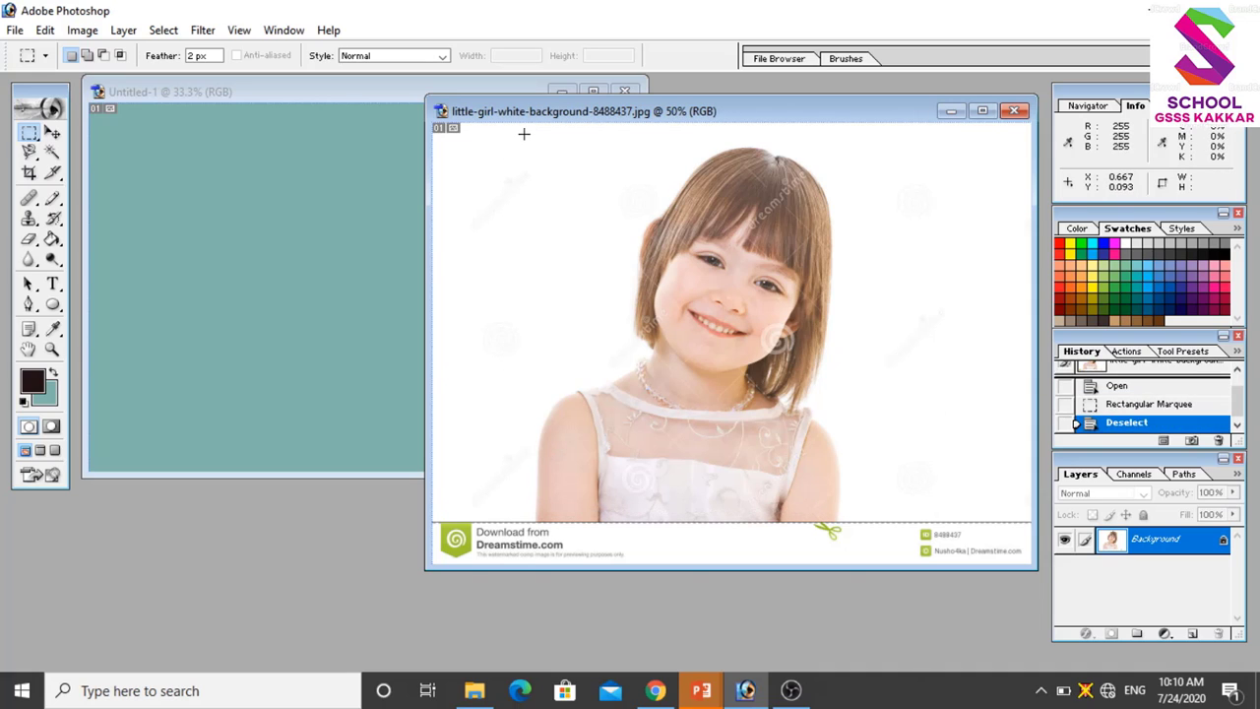
drag(524, 133, 879, 488)
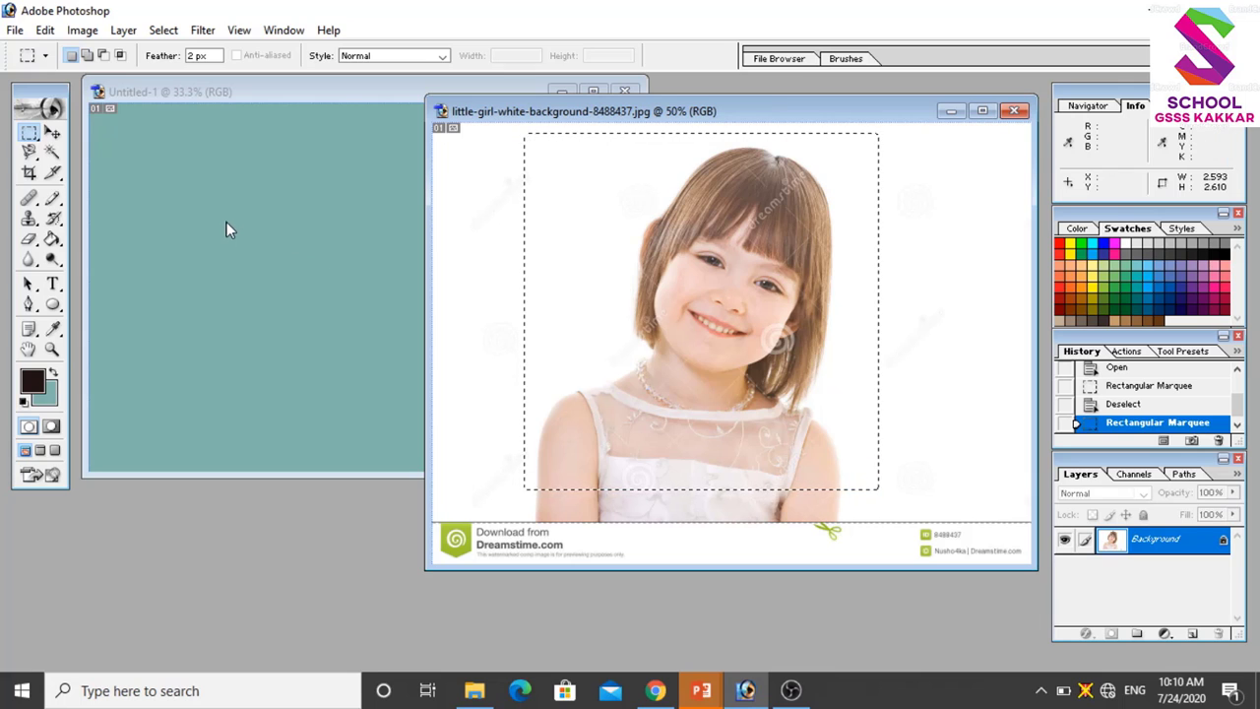
click(52, 135)
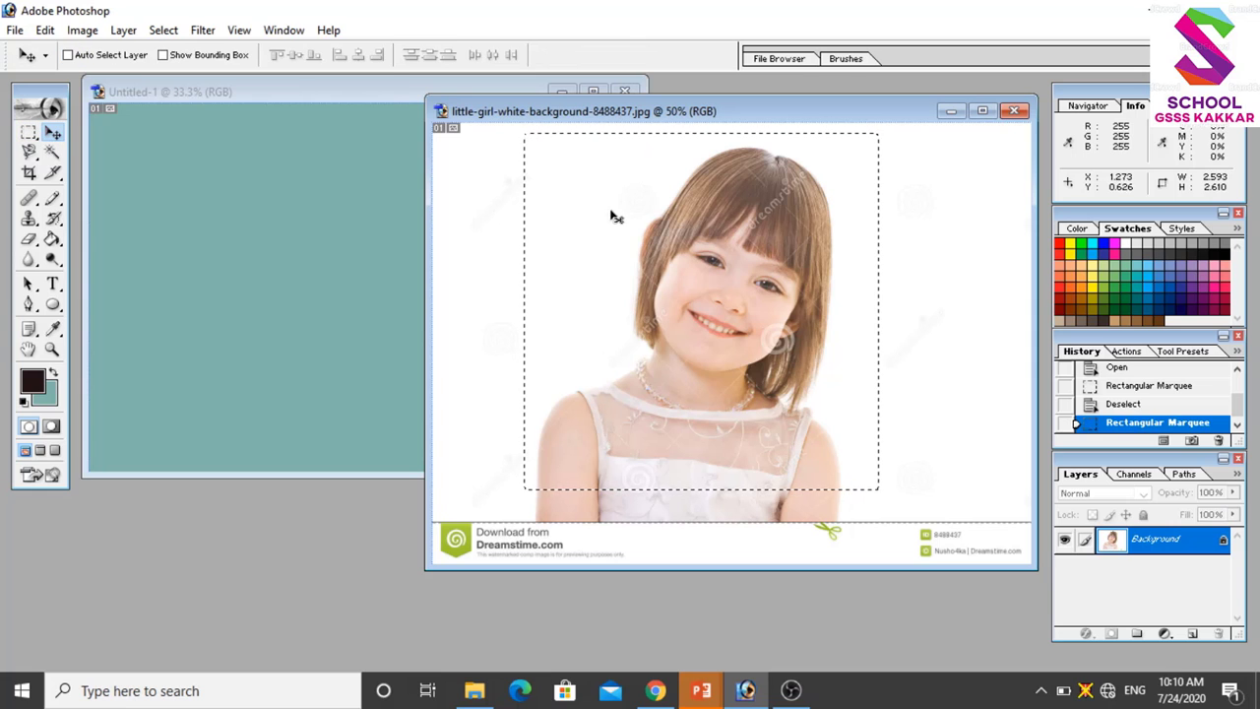
drag(630, 249, 239, 217)
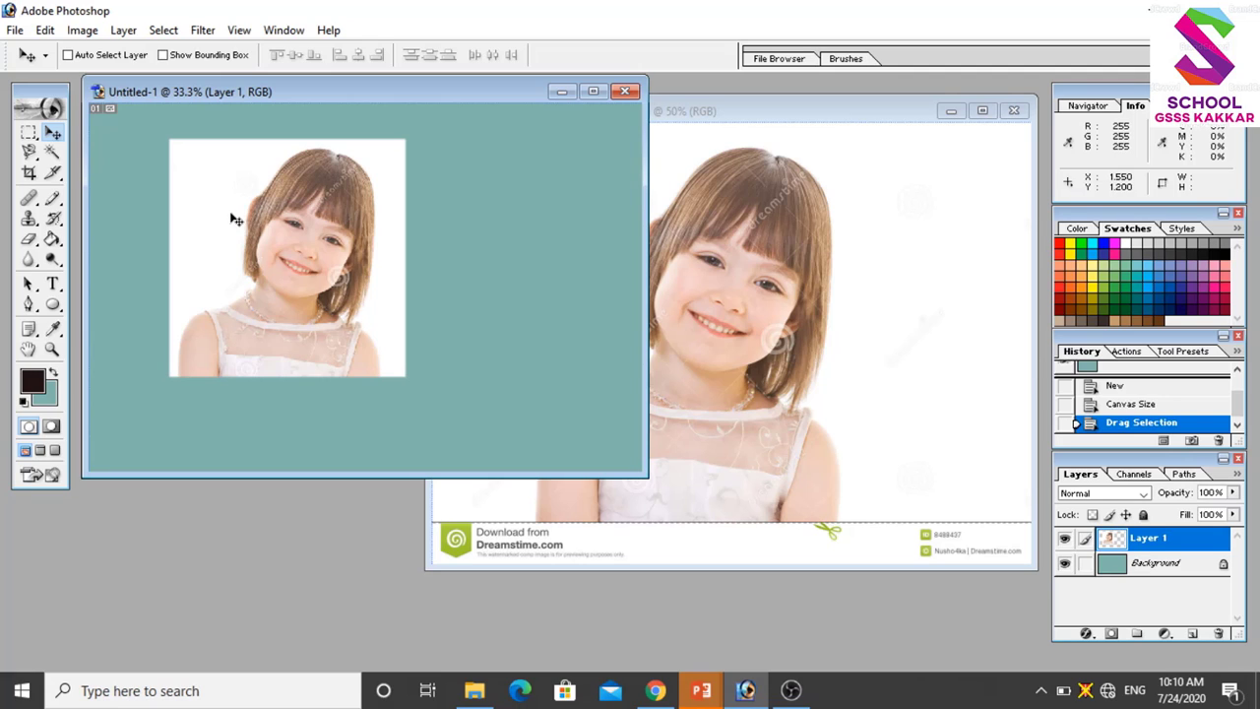
Free-transform the pasted photo to about 52.6% width and 55.9% height in the upper-left corner of the canvas.
click(54, 134)
click(30, 134)
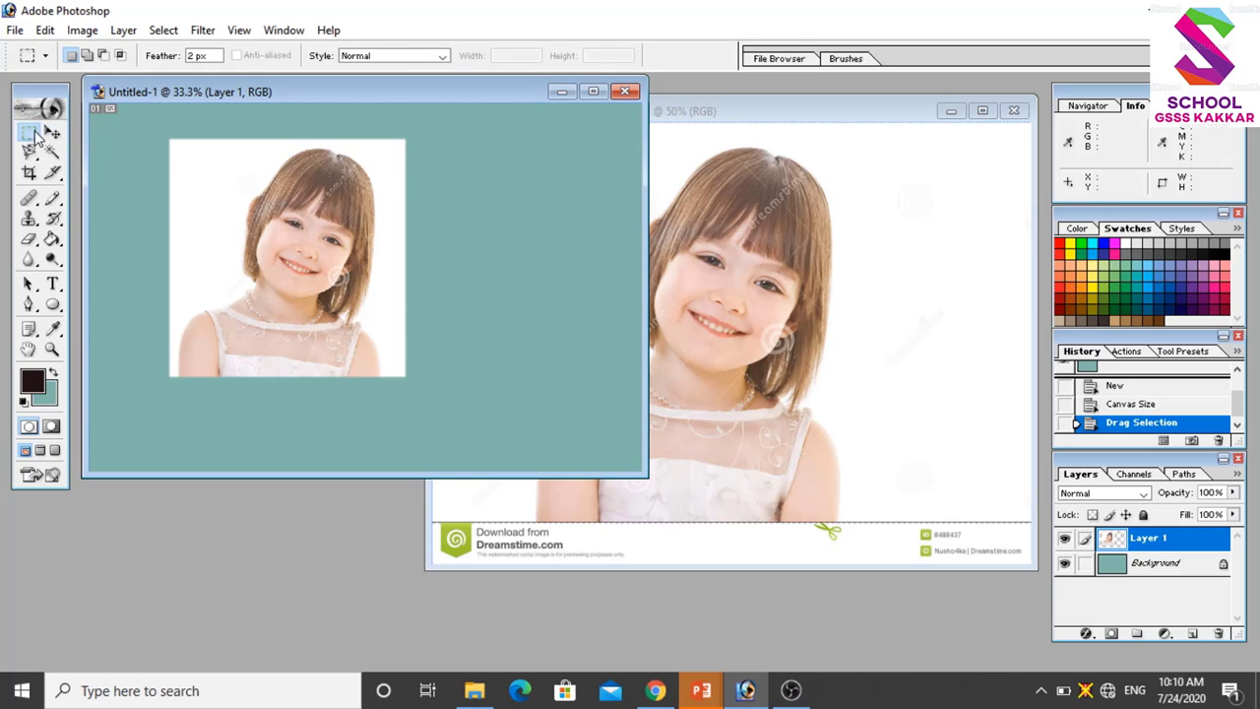
right_click(229, 224)
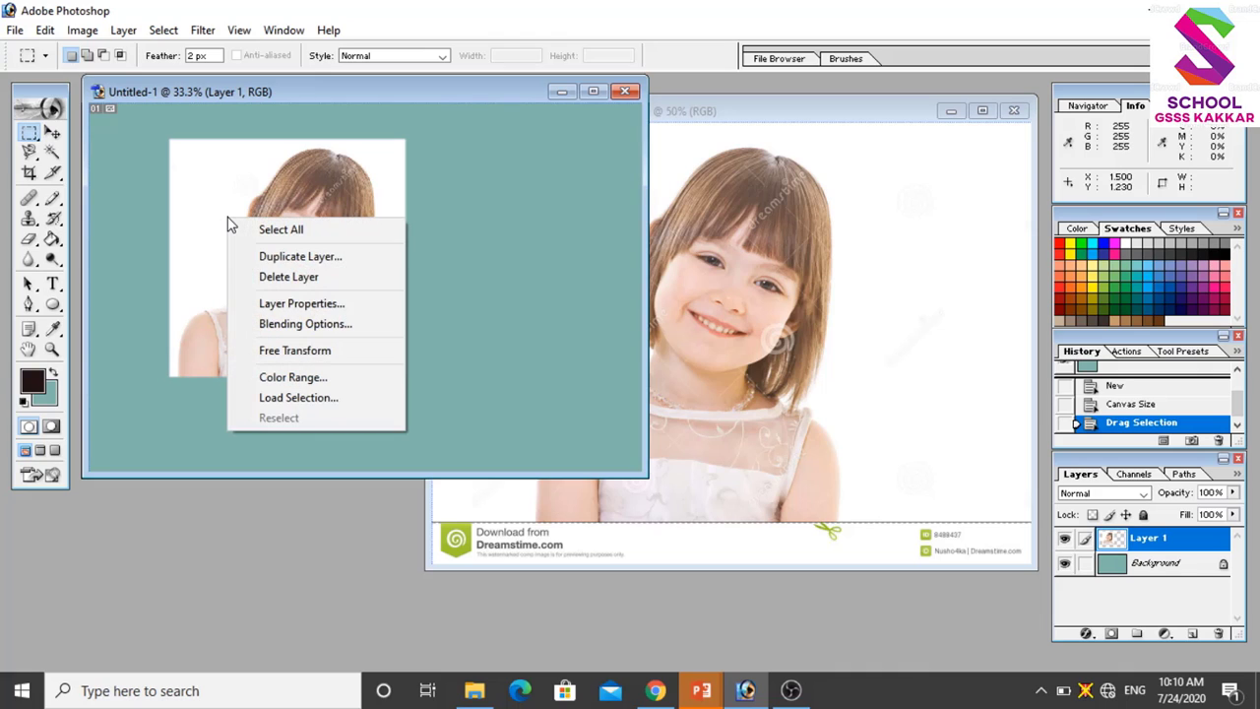
click(293, 352)
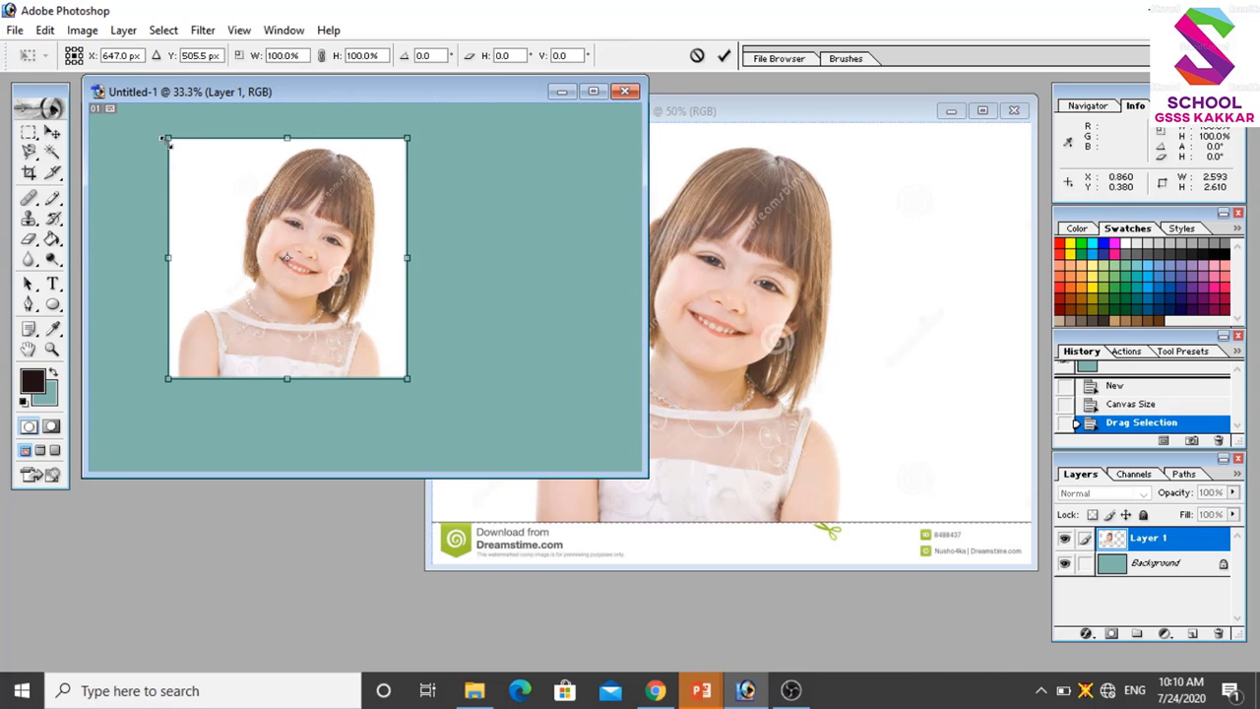
mouse_move(167, 139)
mouse_down()
mouse_move(284, 247)
mouse_move(144, 142)
mouse_up()
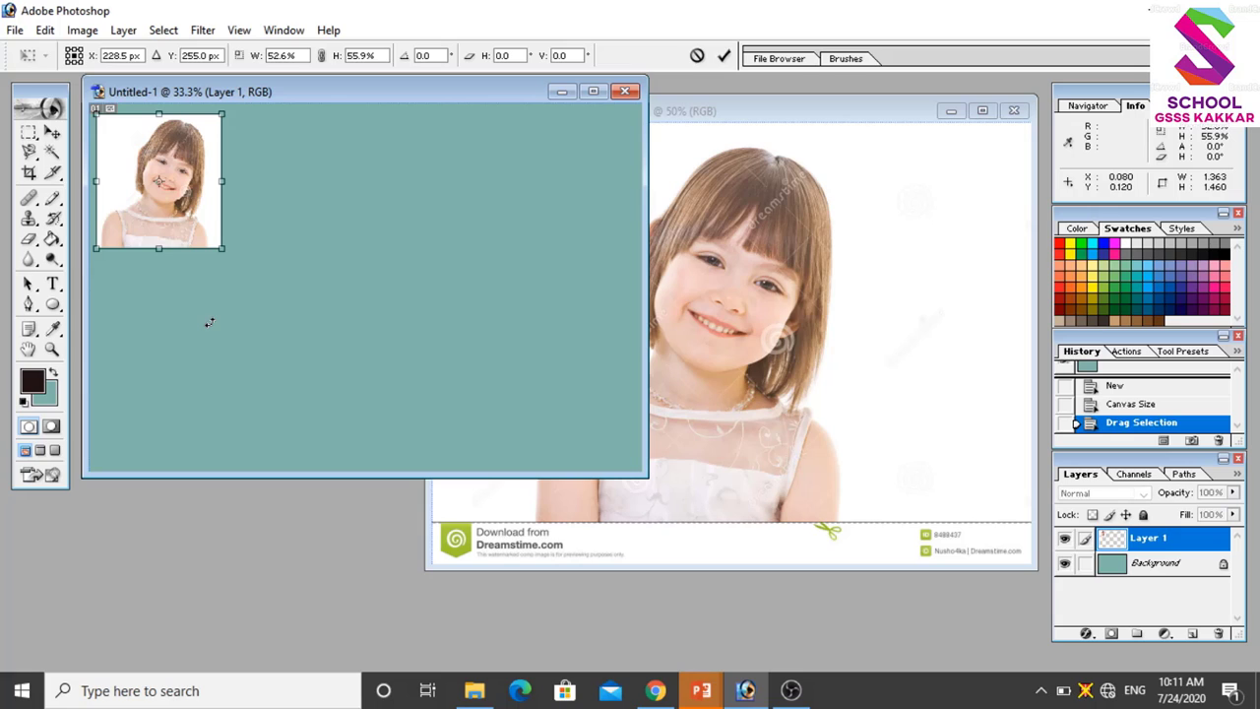
key(Return)
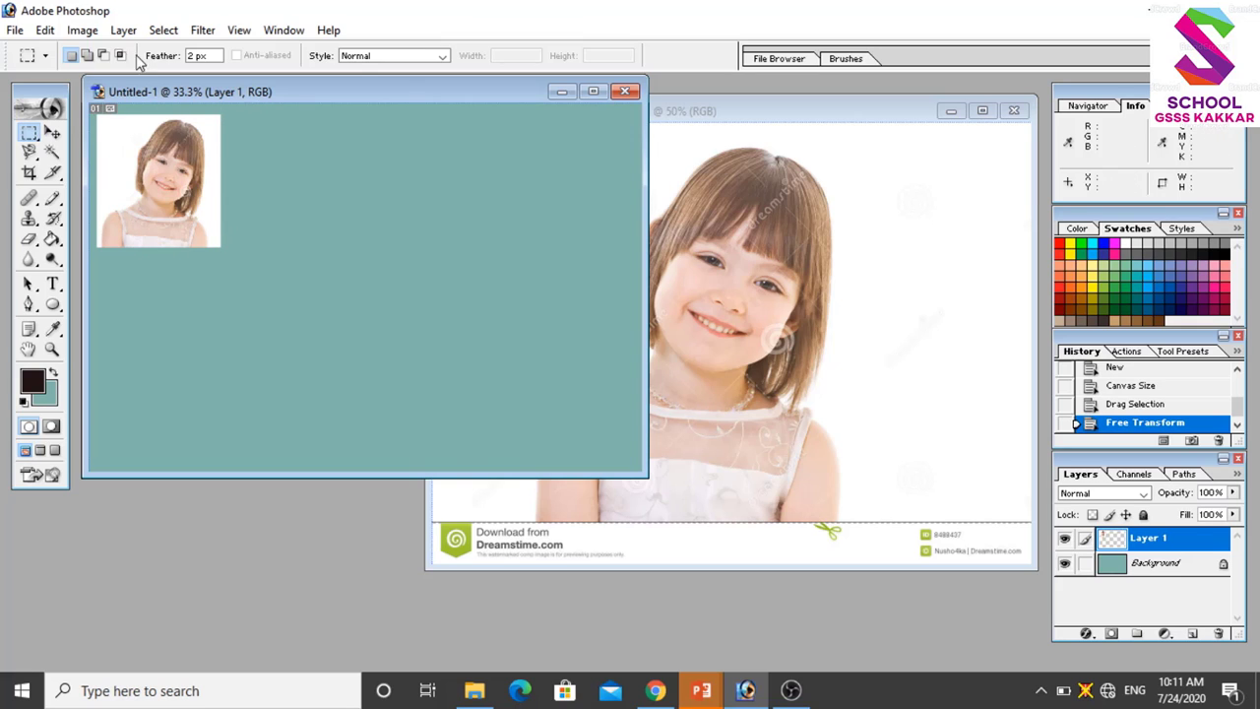
Add a 2 px dark stroke, located at the center, around the edge of the small photo.
click(45, 31)
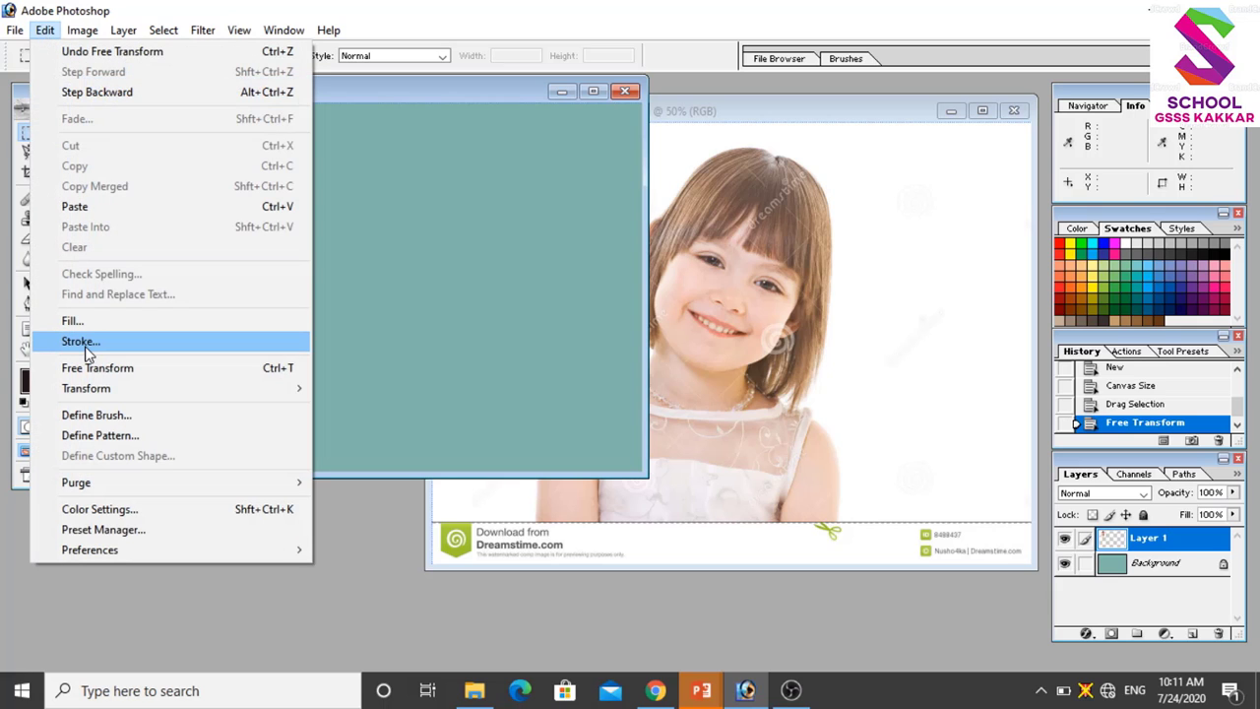
click(85, 347)
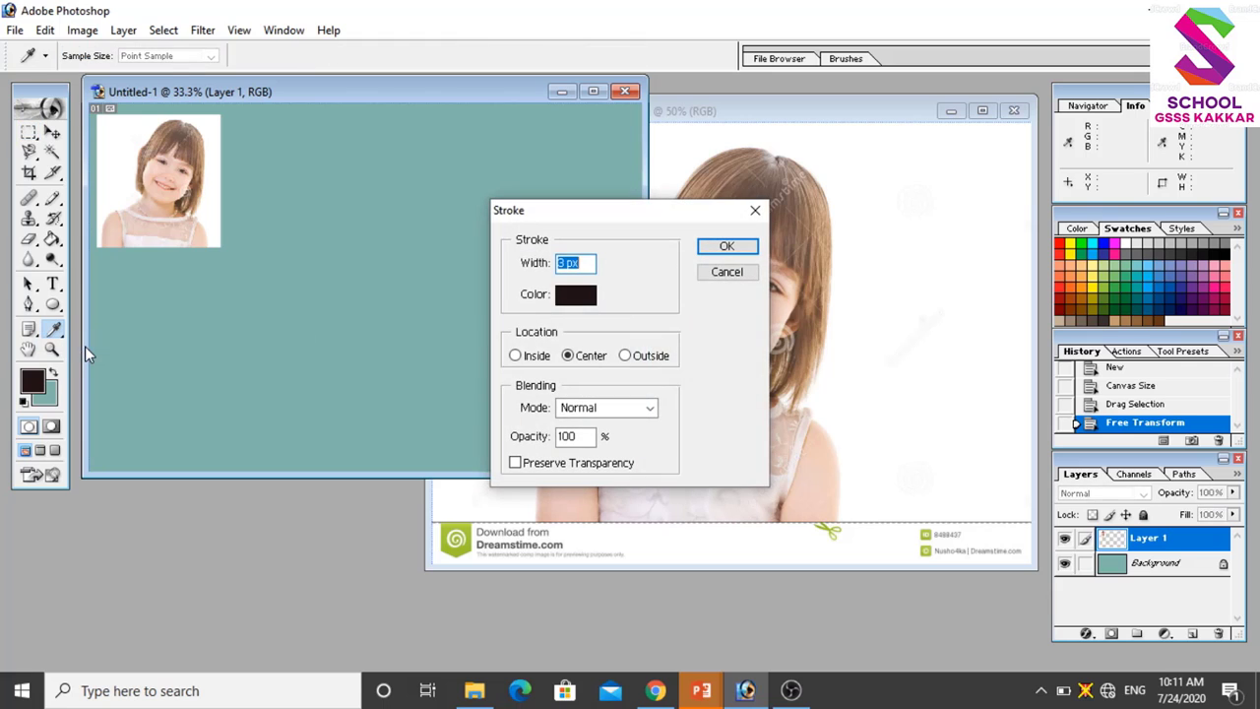
click(568, 263)
text(4)
key(BackSpace)
text(5)
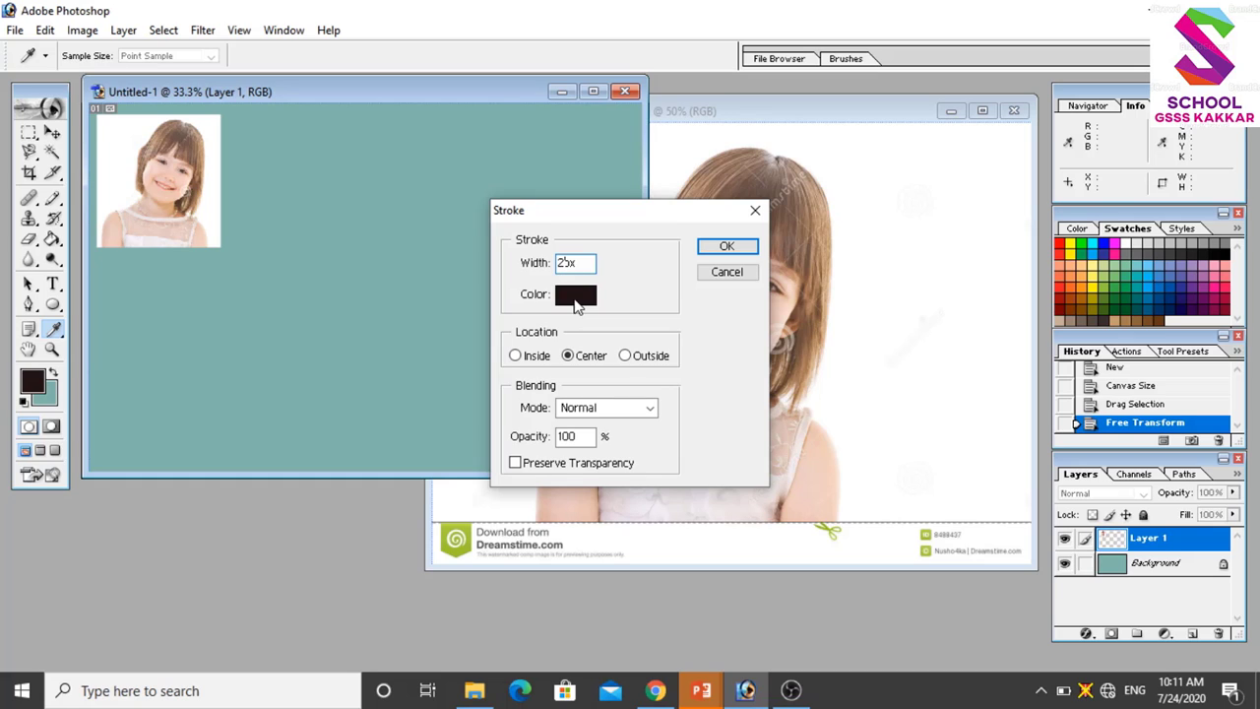
click(722, 247)
key(m)
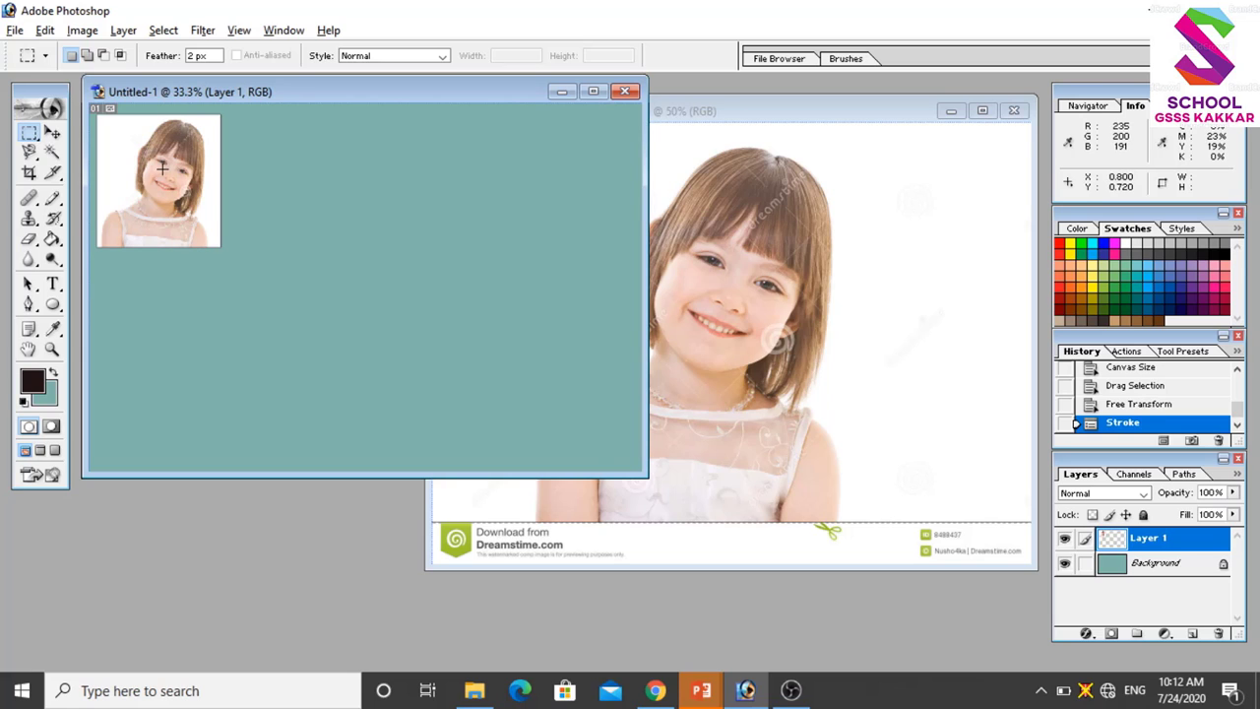
Duplicate the bordered photo seven times with the Move tool, arranging all eight photos in two rows of four.
key(alt)
click(54, 137)
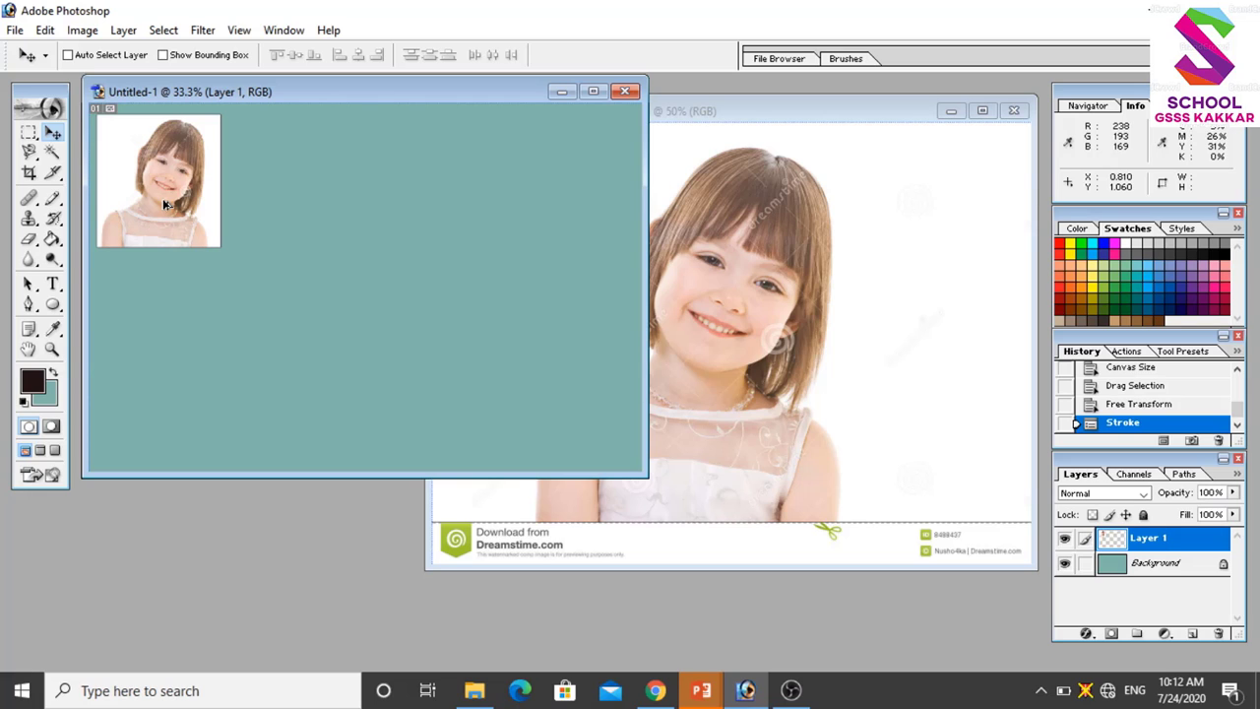
drag(165, 204, 126, 410)
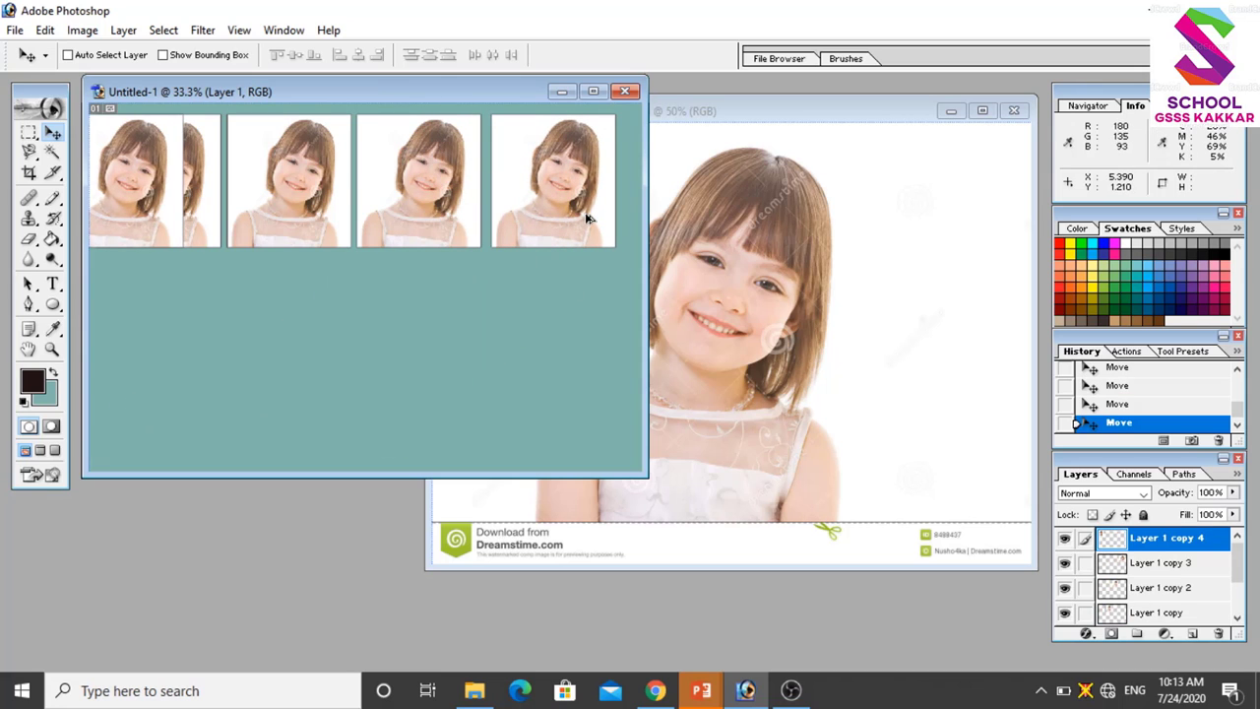
drag(111, 197, 162, 343)
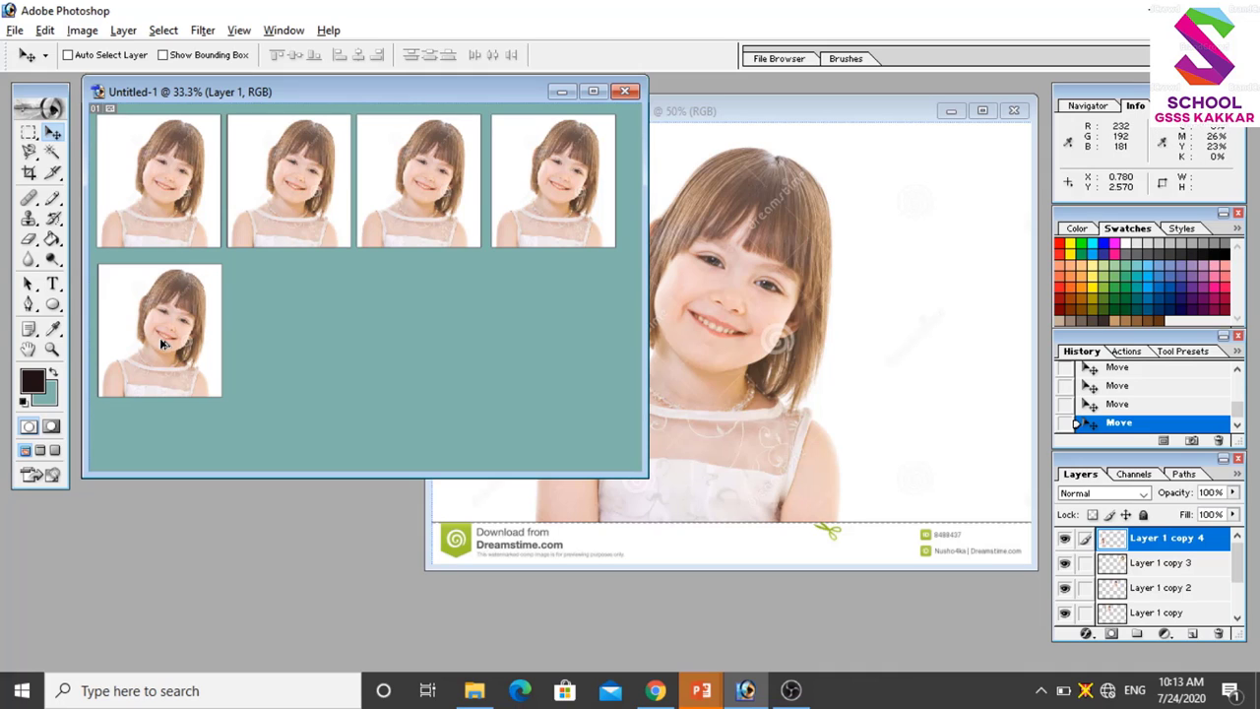
drag(163, 344, 557, 335)
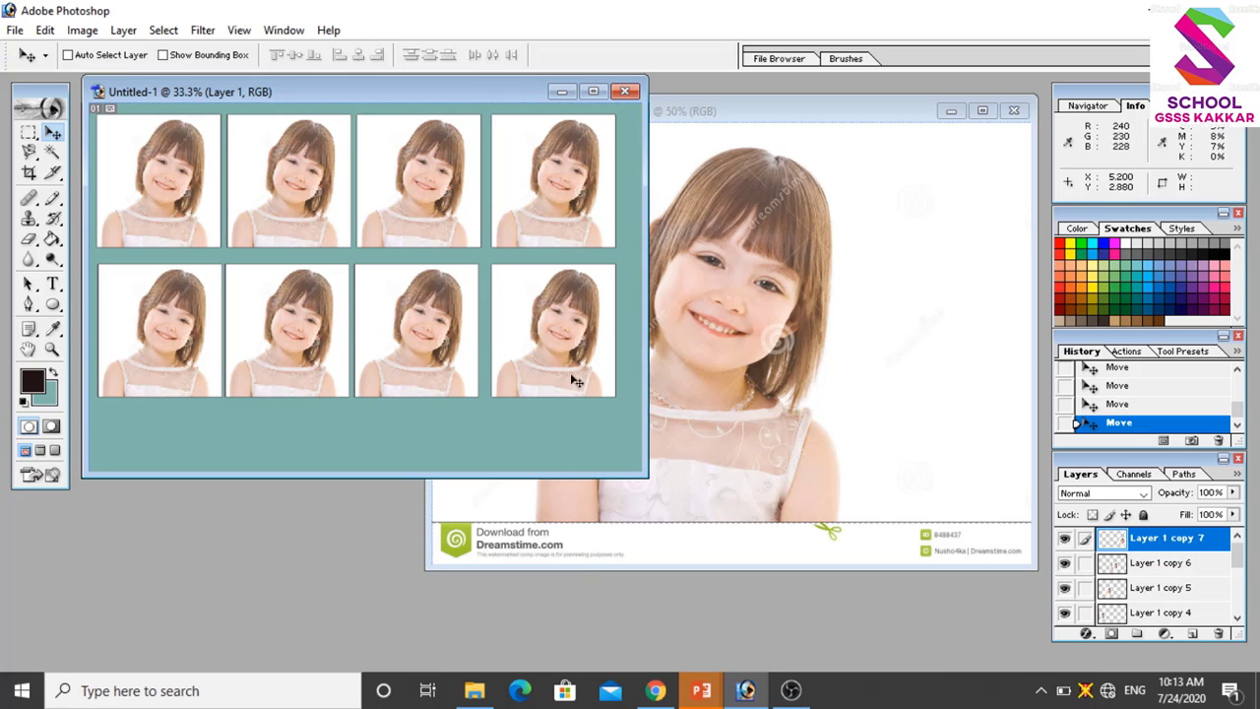
Switch to the running PowerPoint slide show and advance to the Q10 slide on opening an image in Adobe Photoshop.
click(713, 694)
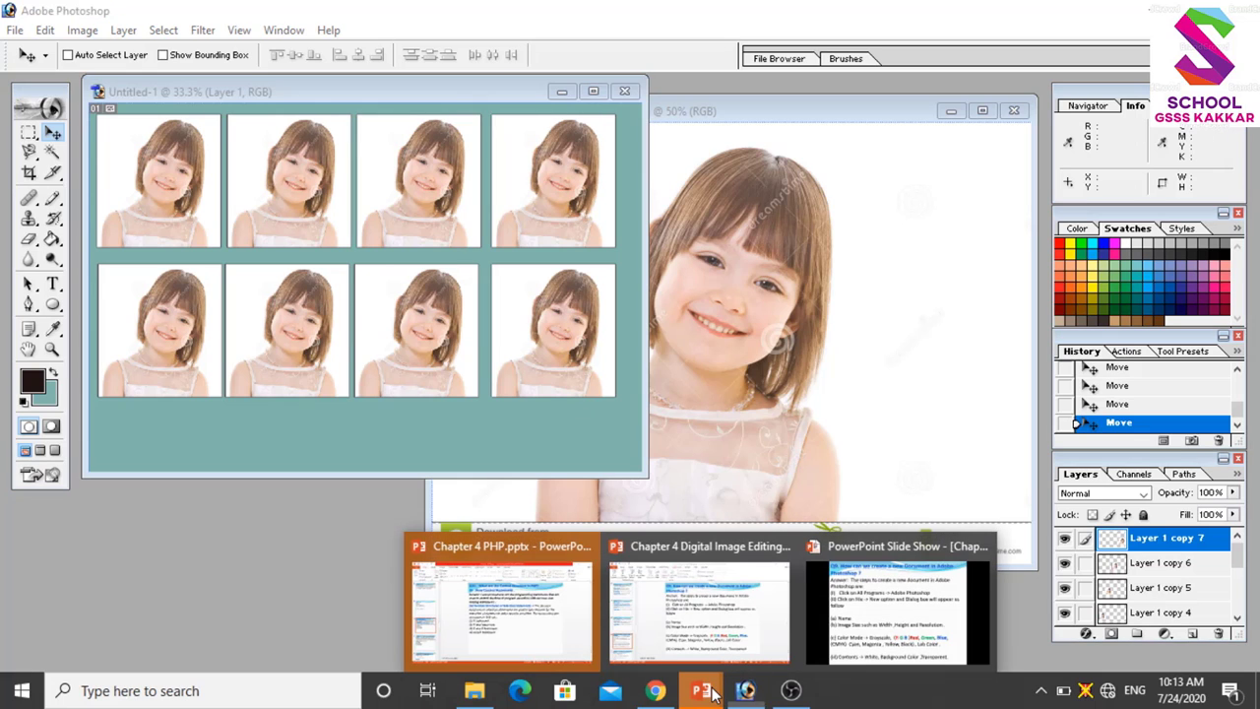
click(884, 608)
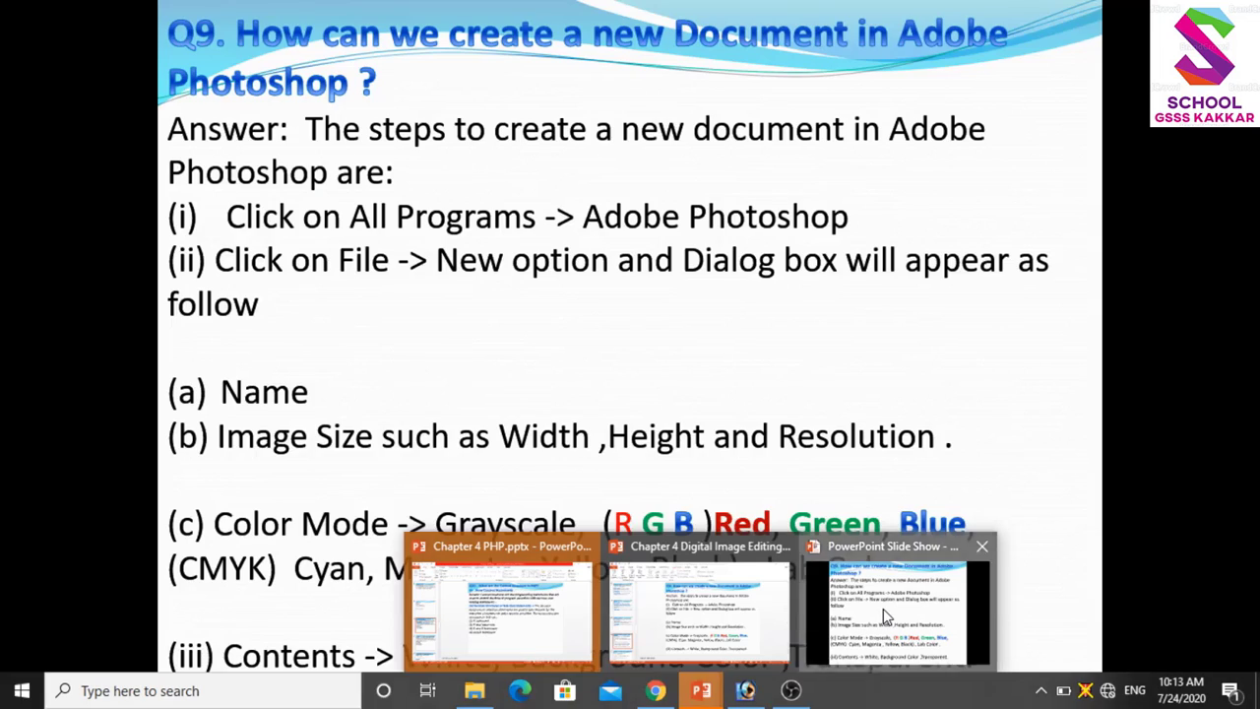
click(494, 224)
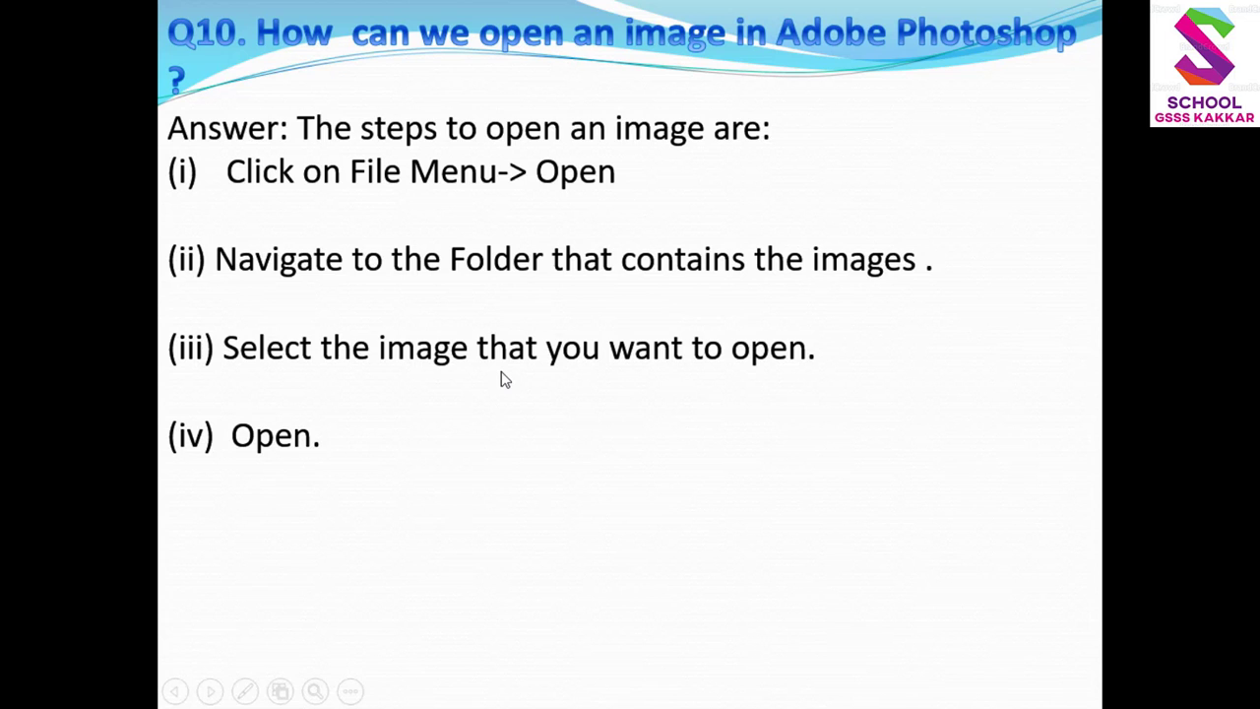
Return to Photoshop and open the image 1 (1).jpg from the Pictures folder under This PC.
key(alt+Tab)
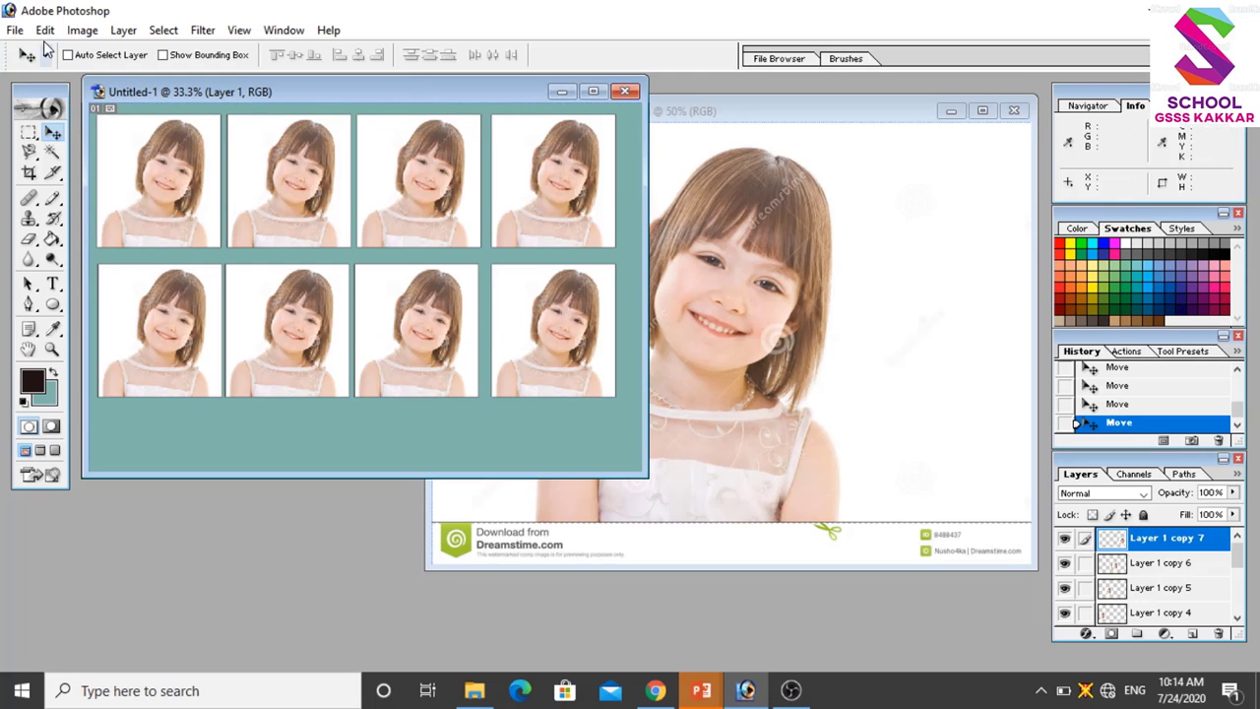
click(15, 29)
click(52, 72)
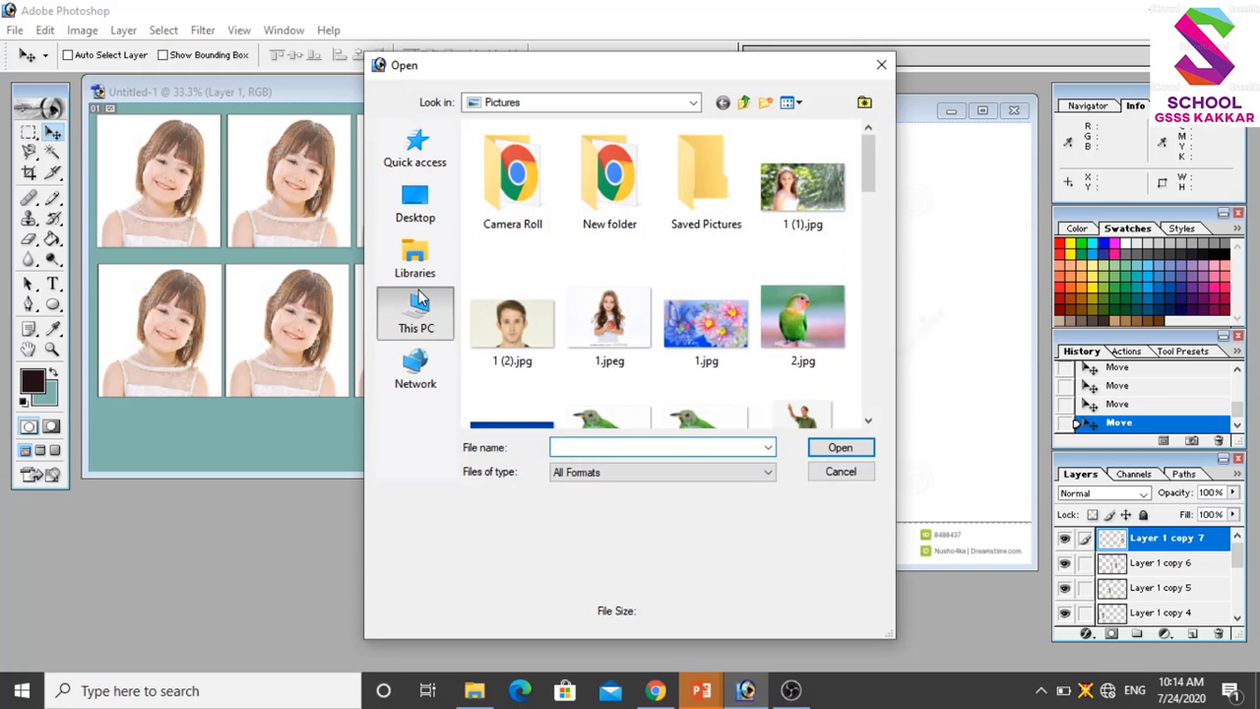
click(418, 300)
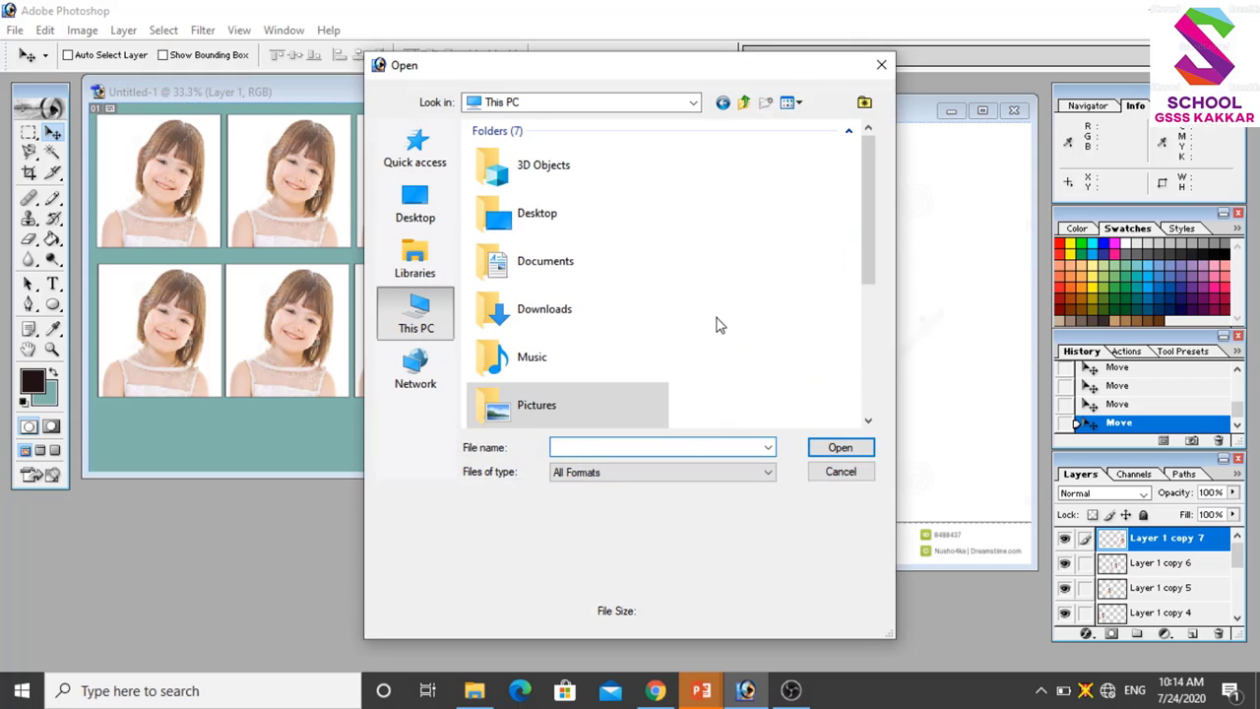
drag(863, 273, 868, 293)
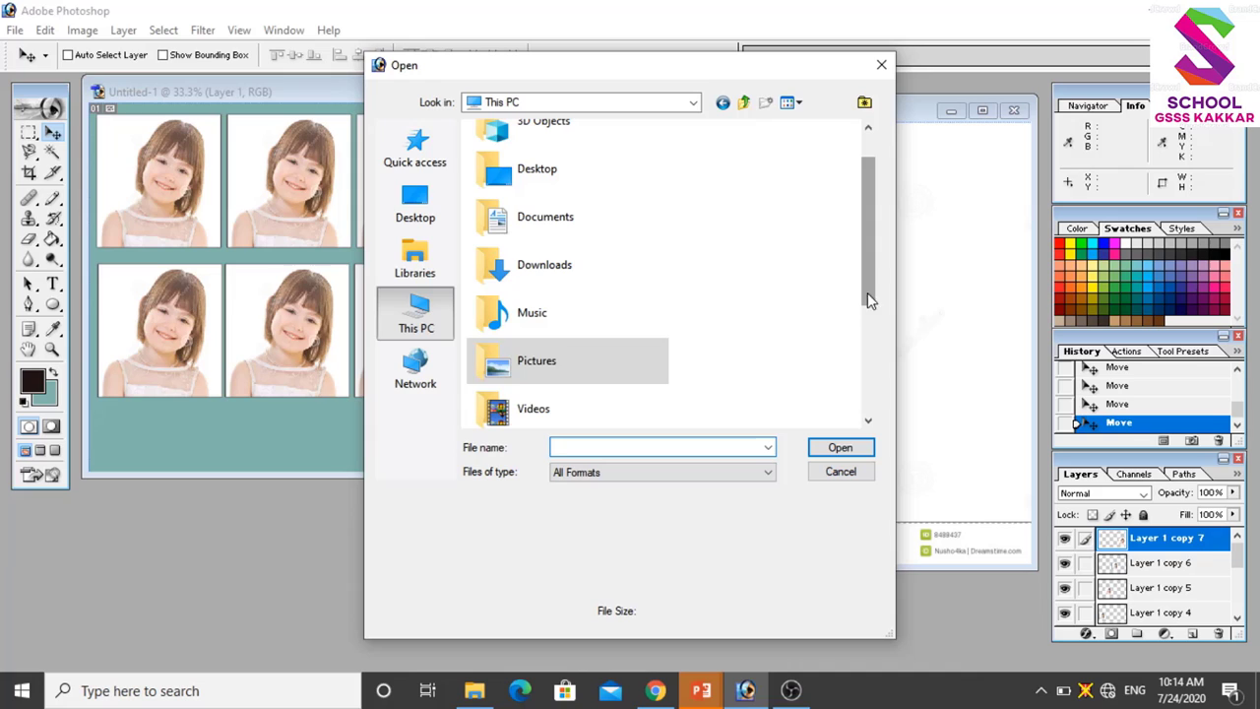
double_click(510, 378)
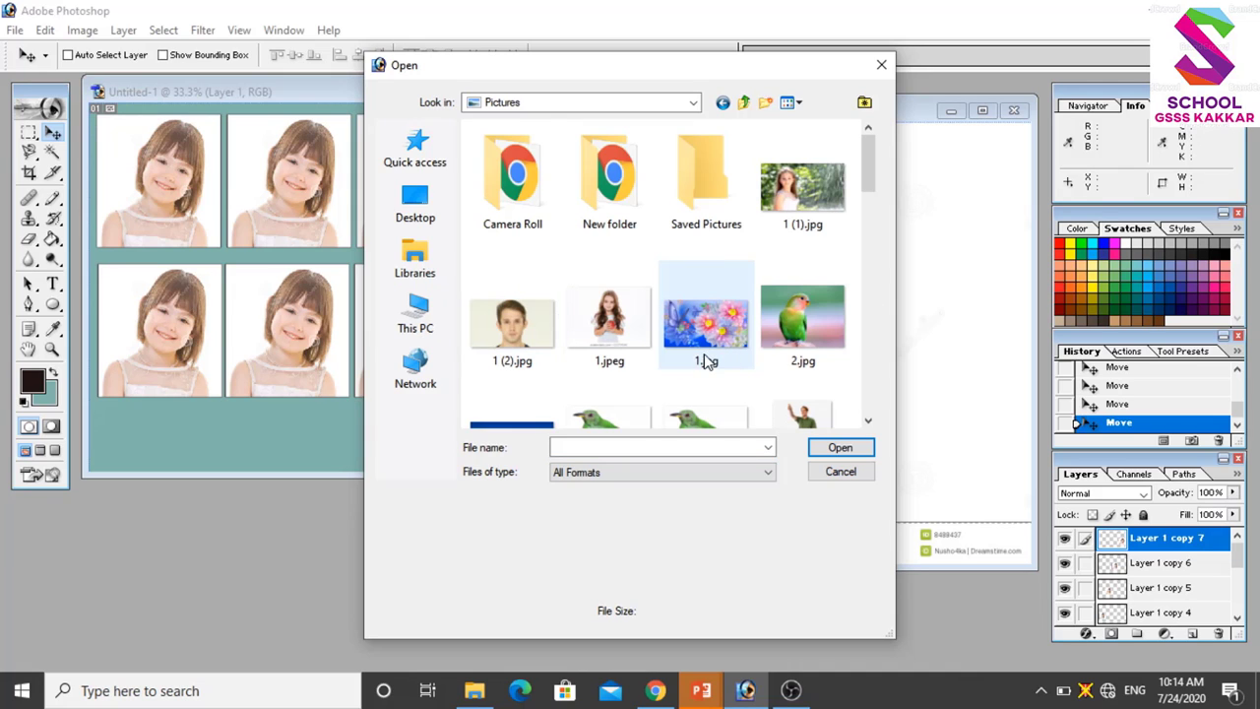
click(788, 325)
click(794, 181)
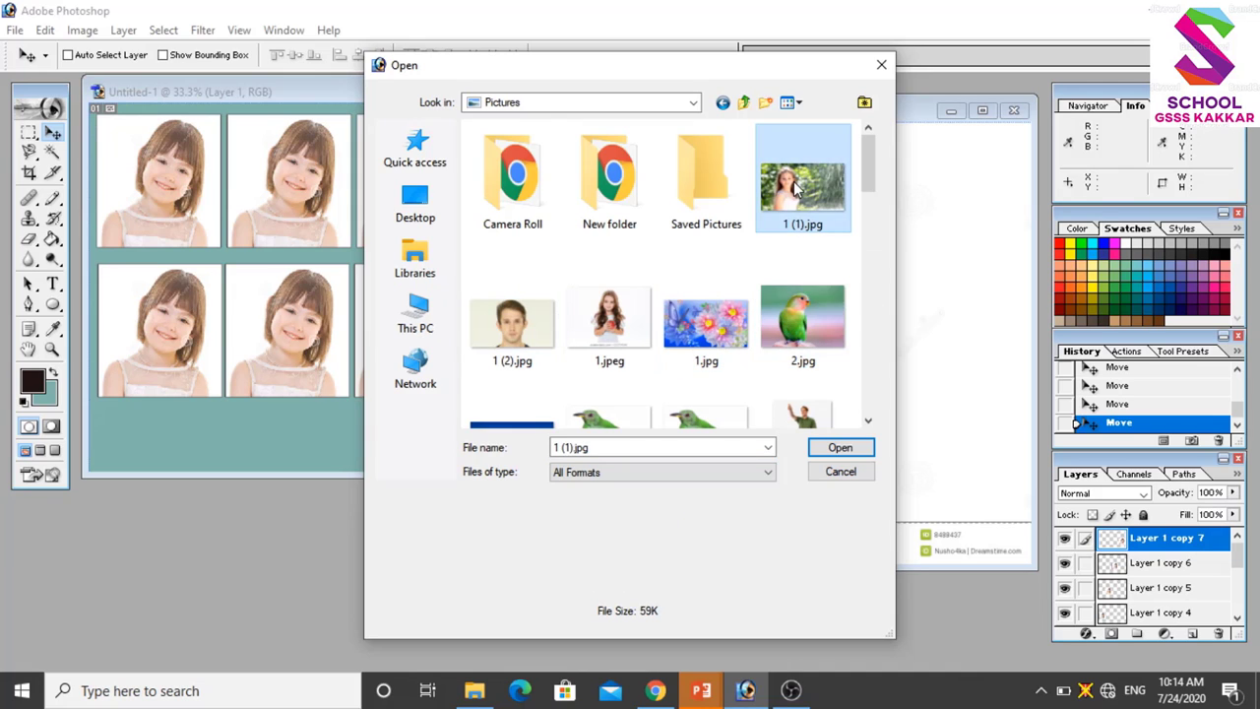
click(839, 447)
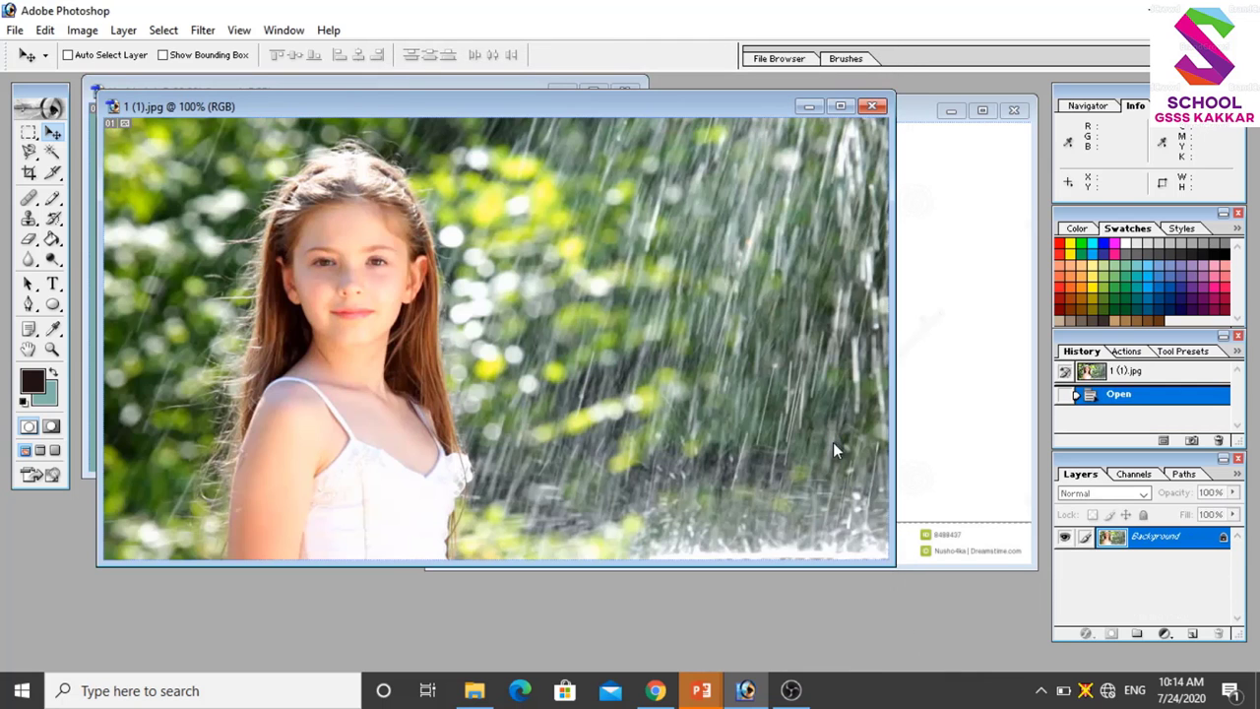